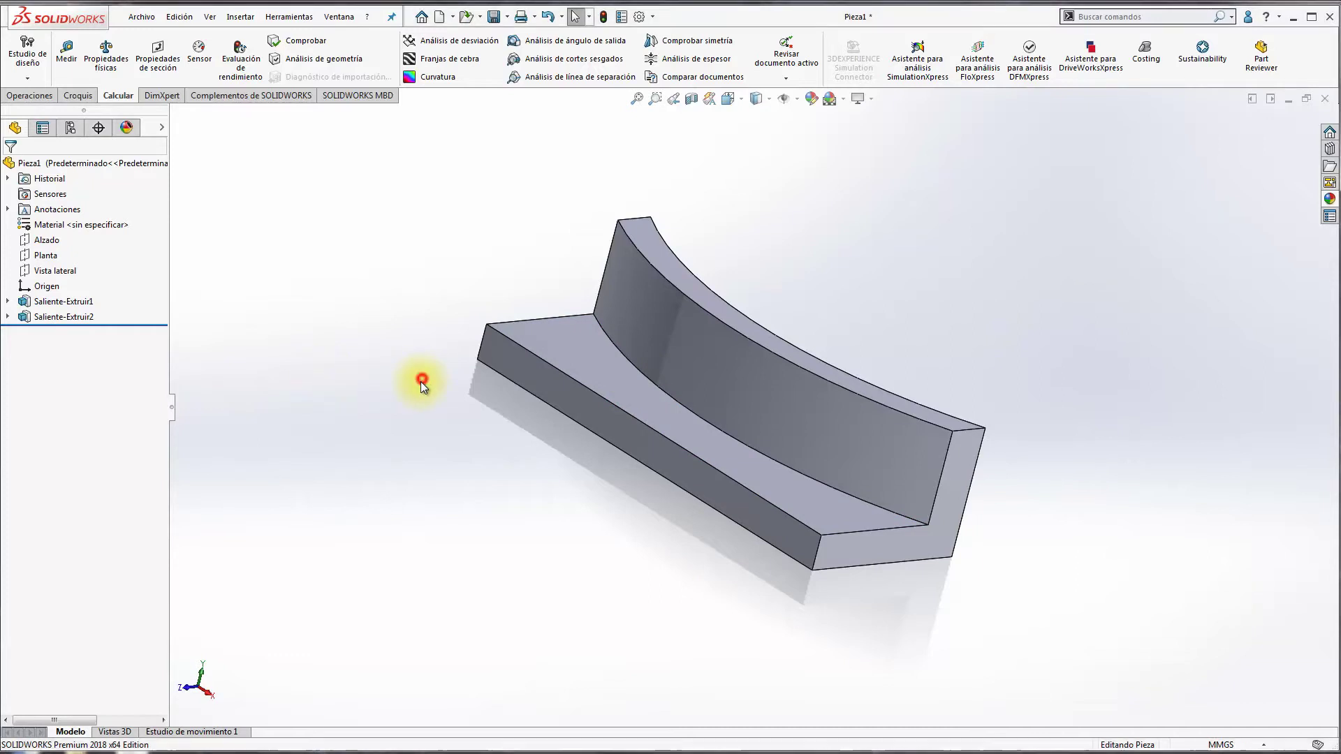
Create reference plane Plano1 offset 80 mm from the Alzado plane.
scroll(420, 381, up, 2)
scroll(421, 382, up, 2)
scroll(421, 381, up, 1)
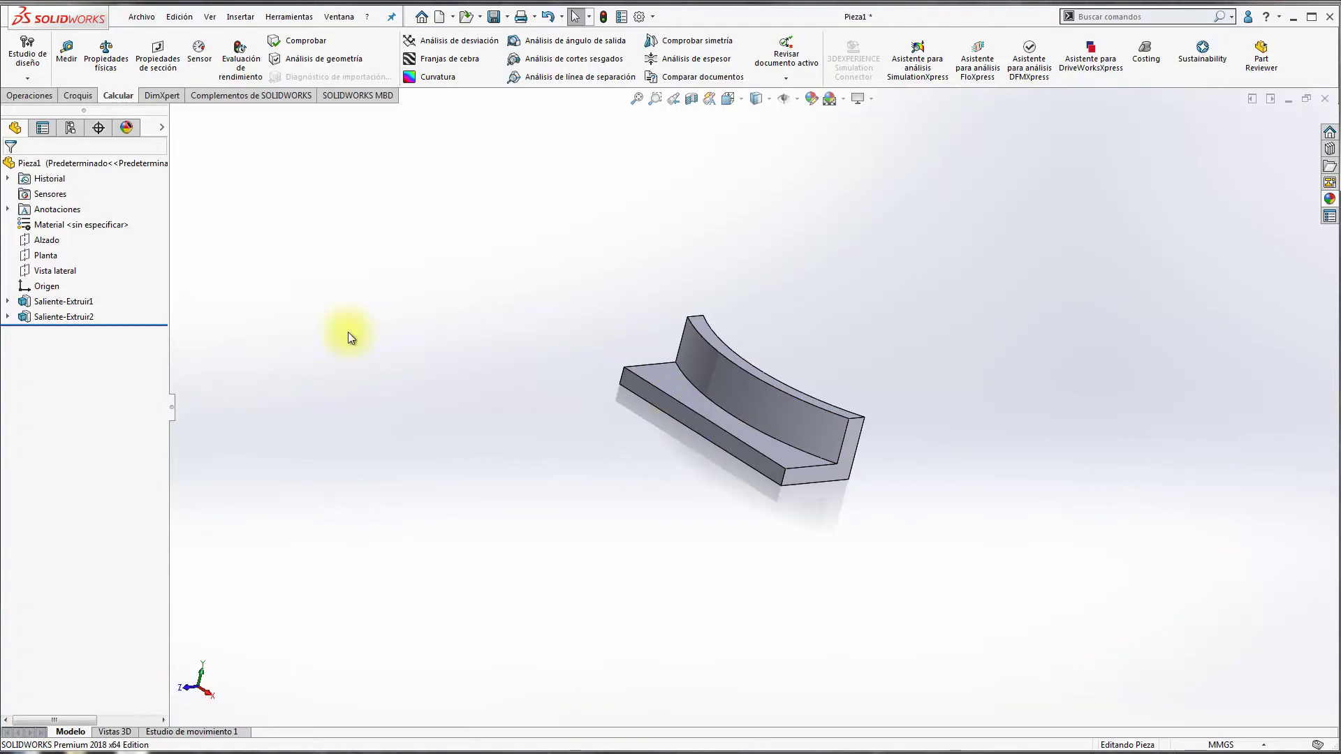
click(46, 239)
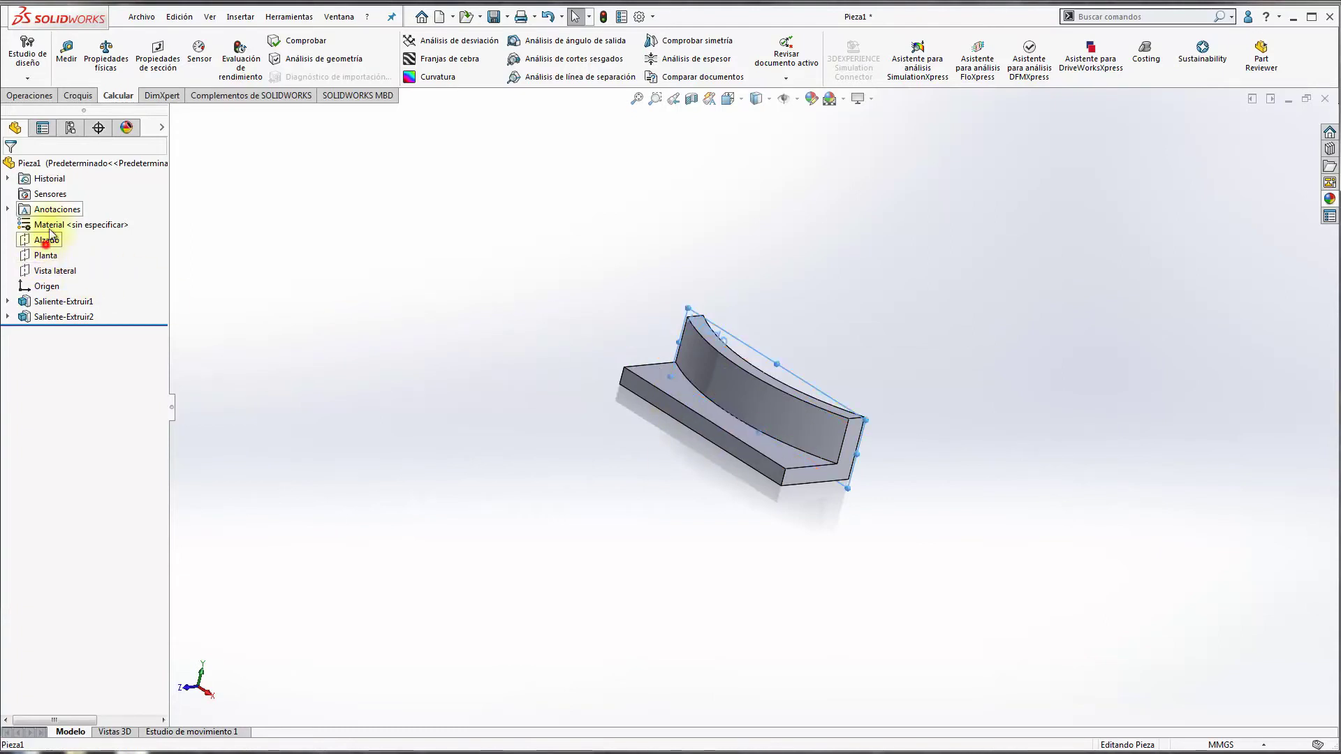
click(47, 96)
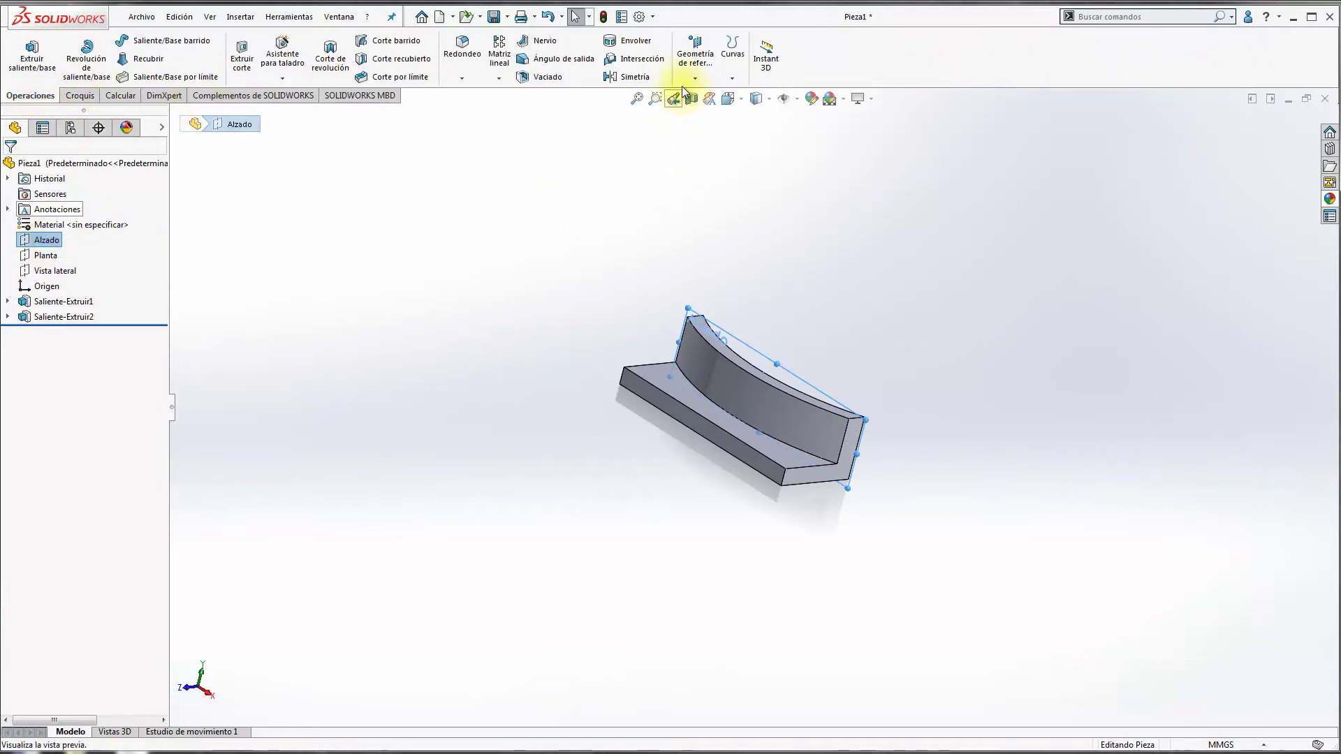
click(703, 71)
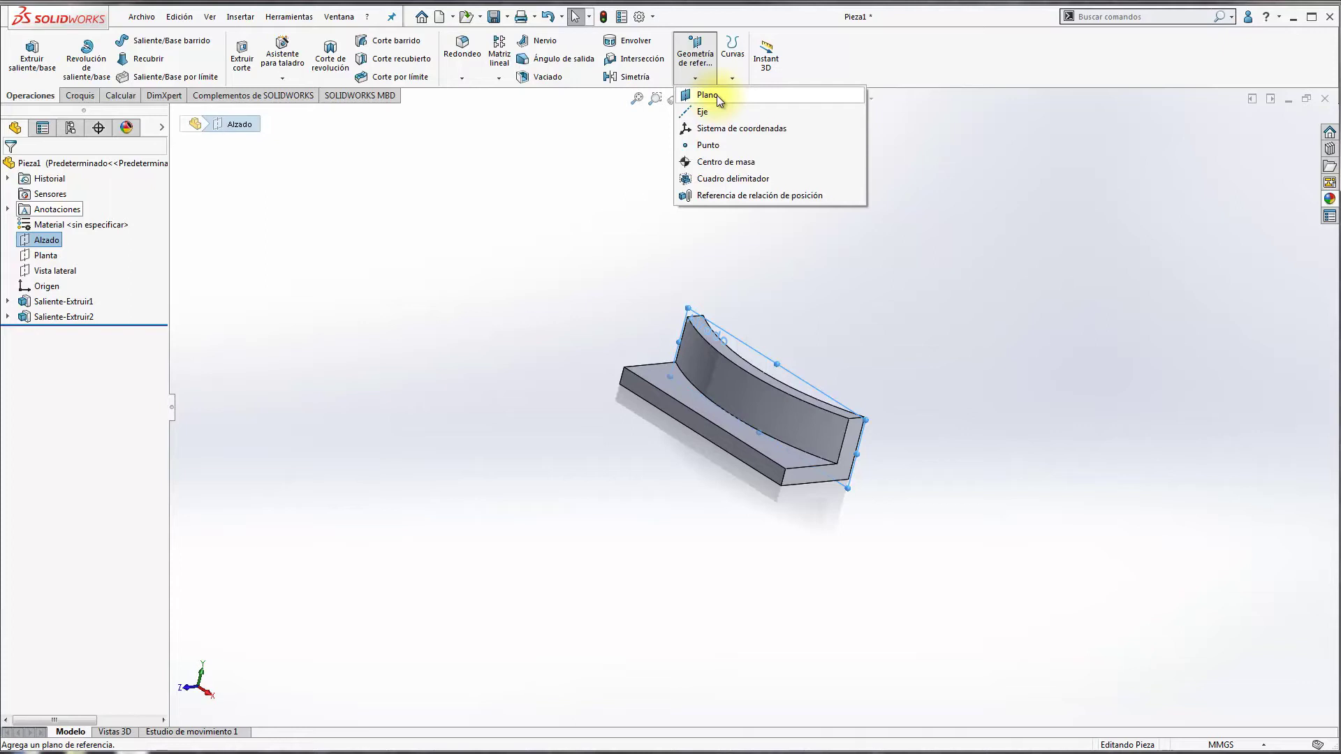
click(717, 95)
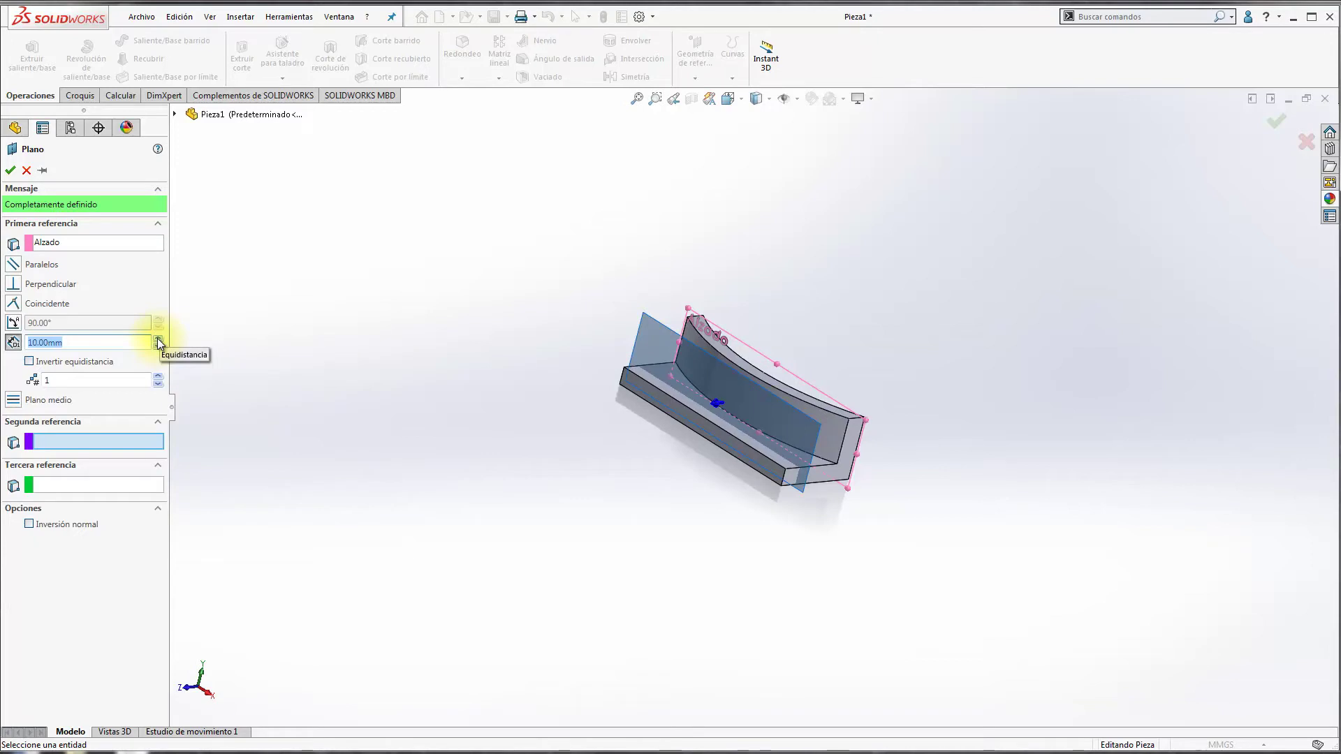
click(157, 338)
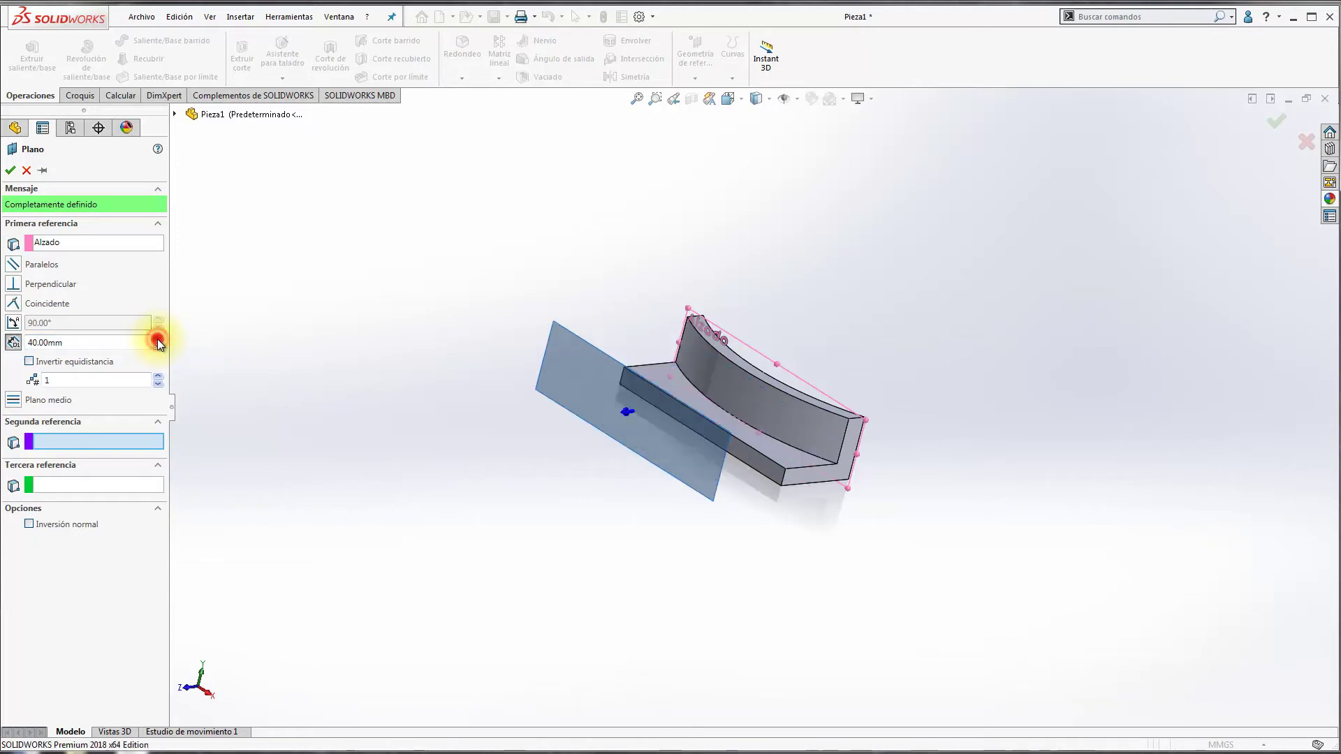
click(158, 338)
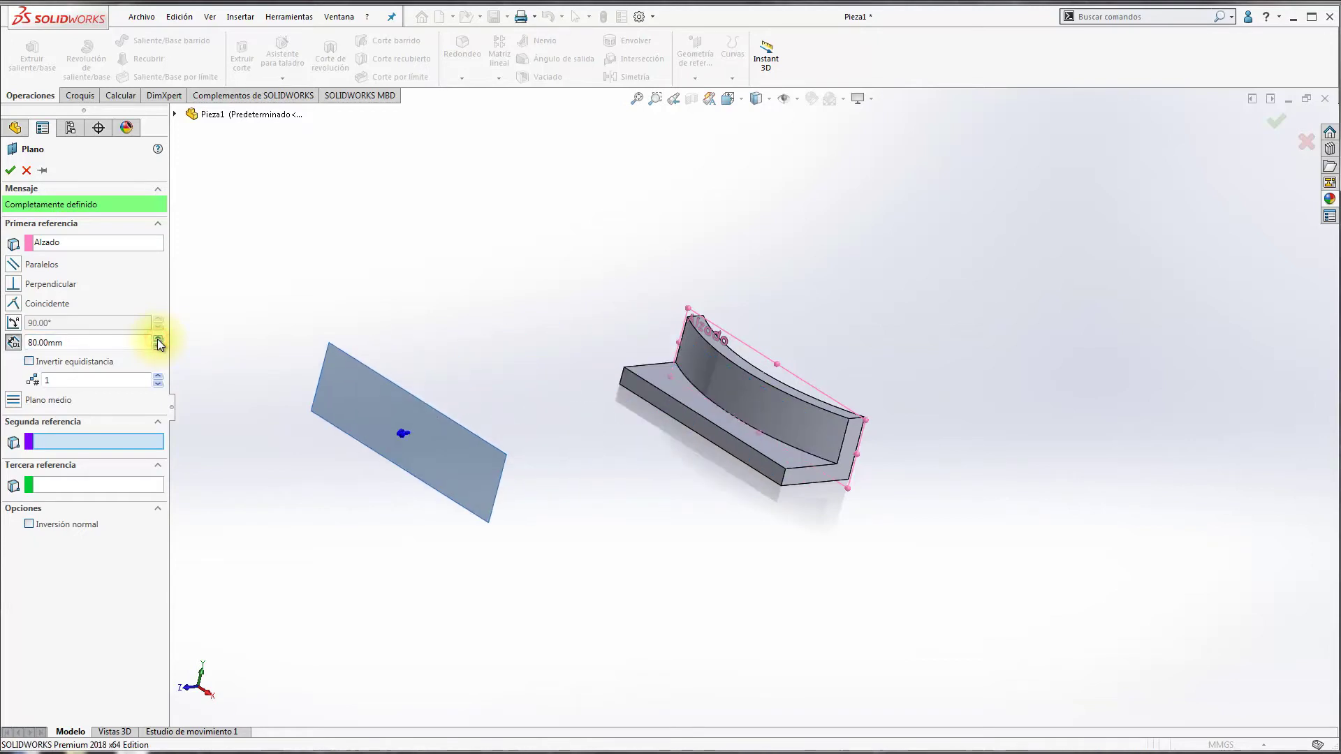
click(11, 170)
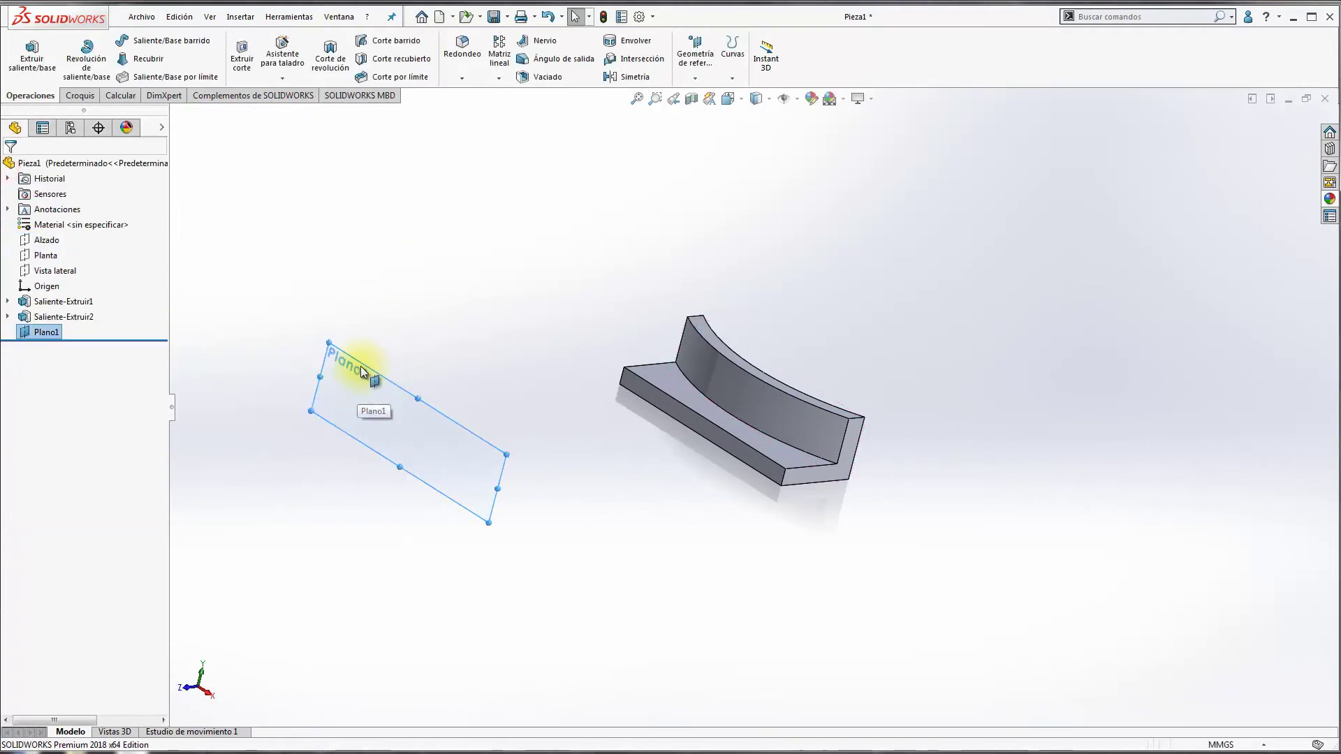
Start a sketch on Plano1, view it normal, and draw a vertical line down from the part's top edge.
click(80, 97)
click(22, 54)
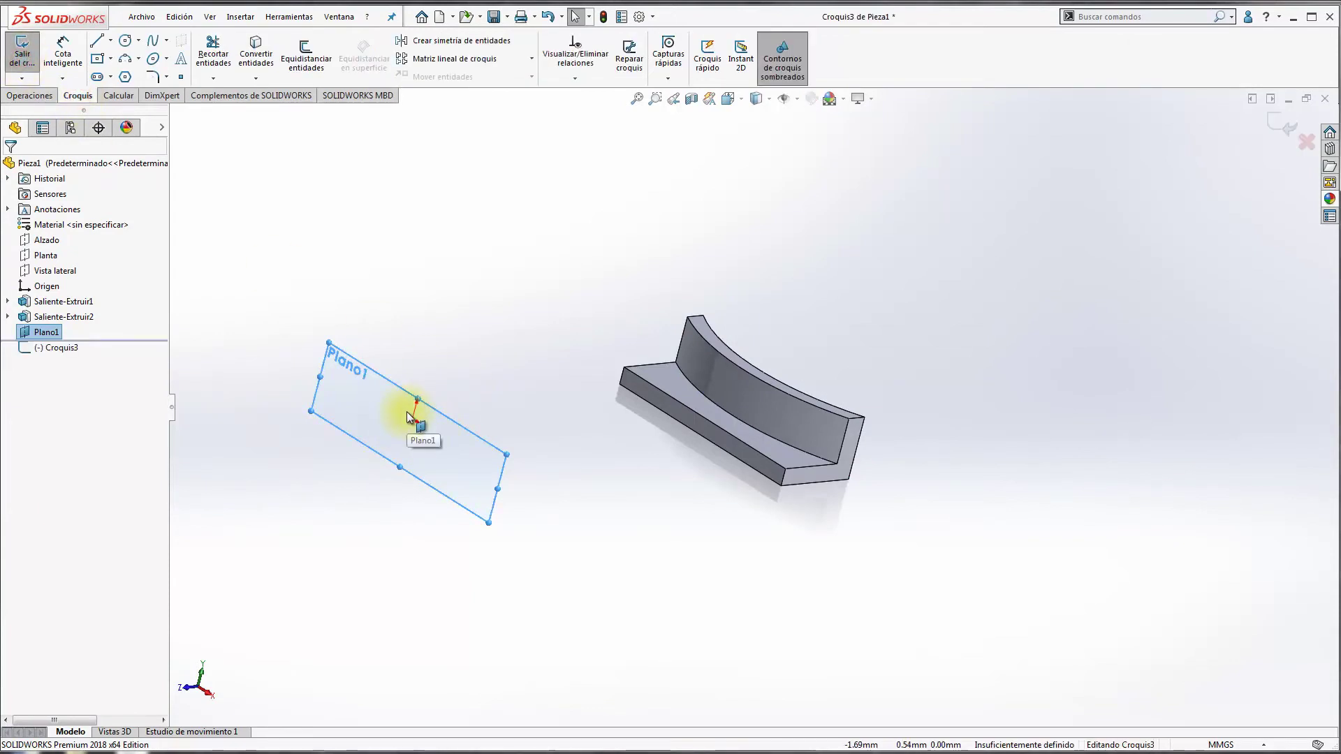
key(ctrl+8)
click(389, 279)
click(96, 40)
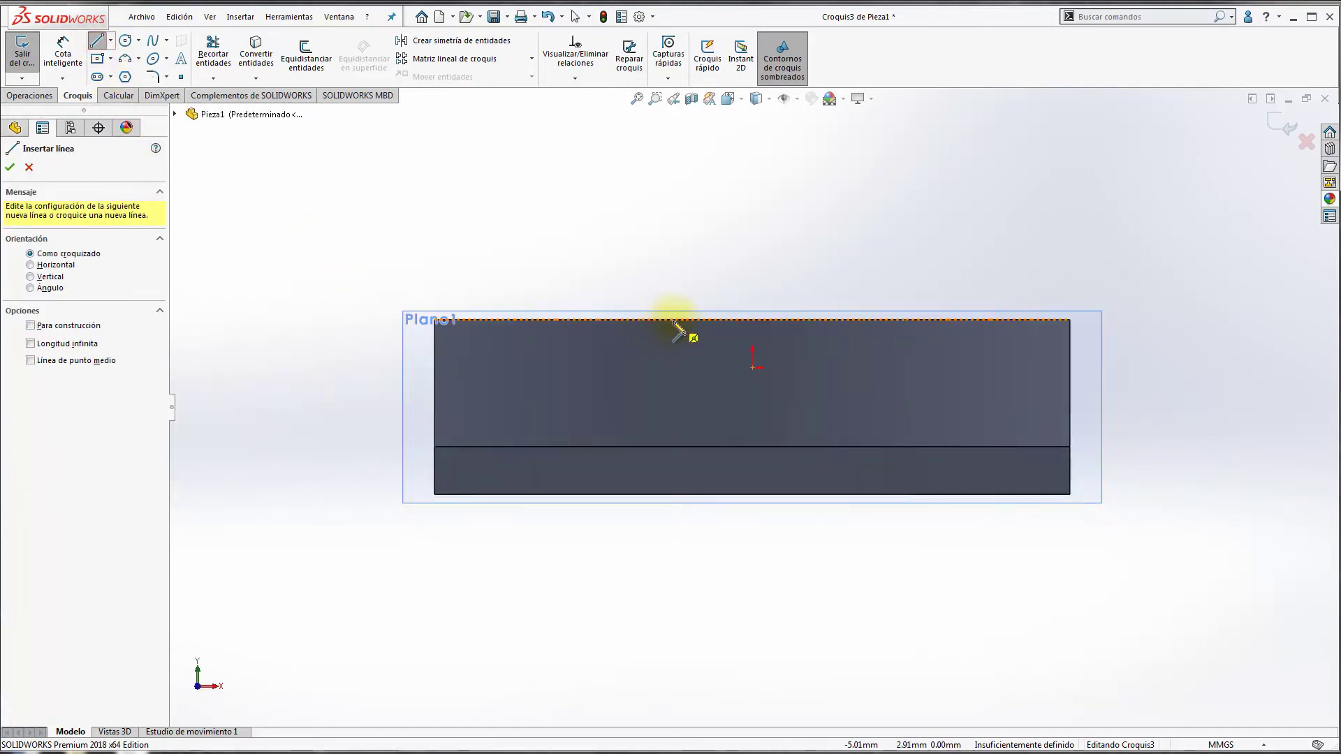
click(672, 319)
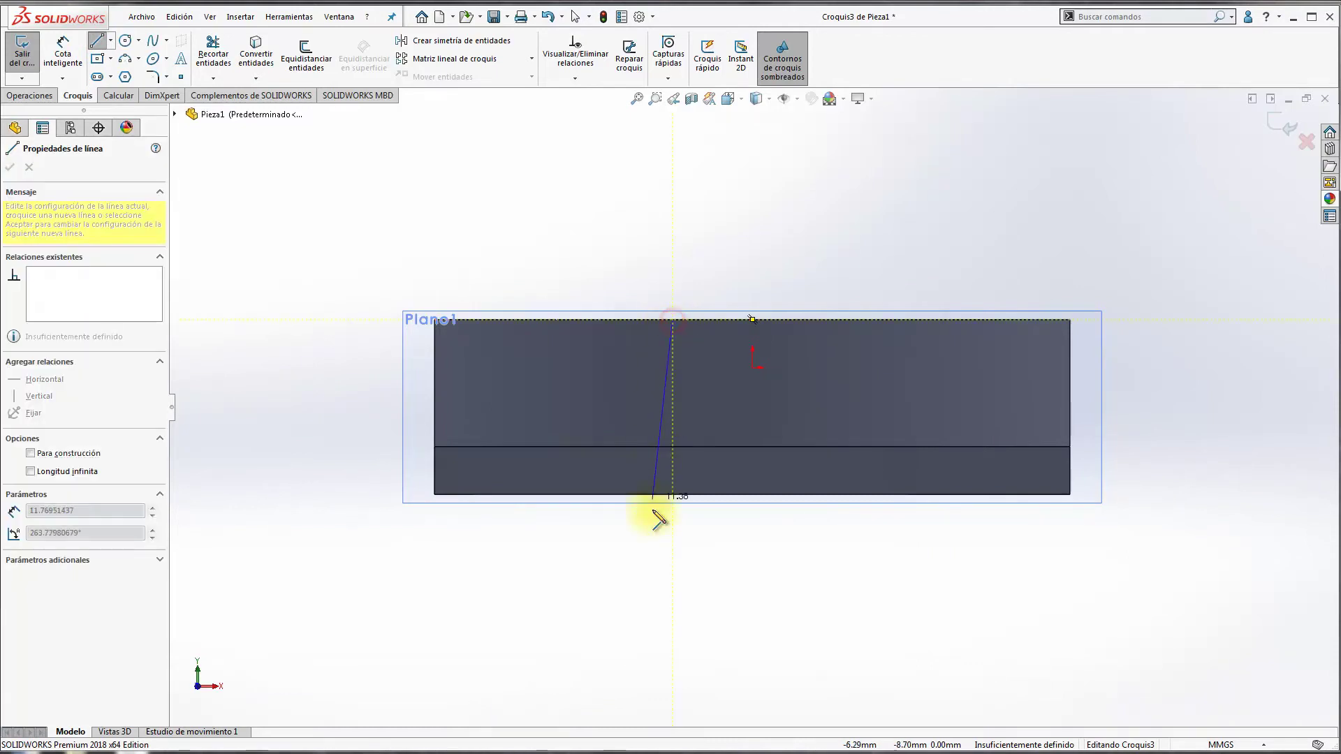
click(673, 569)
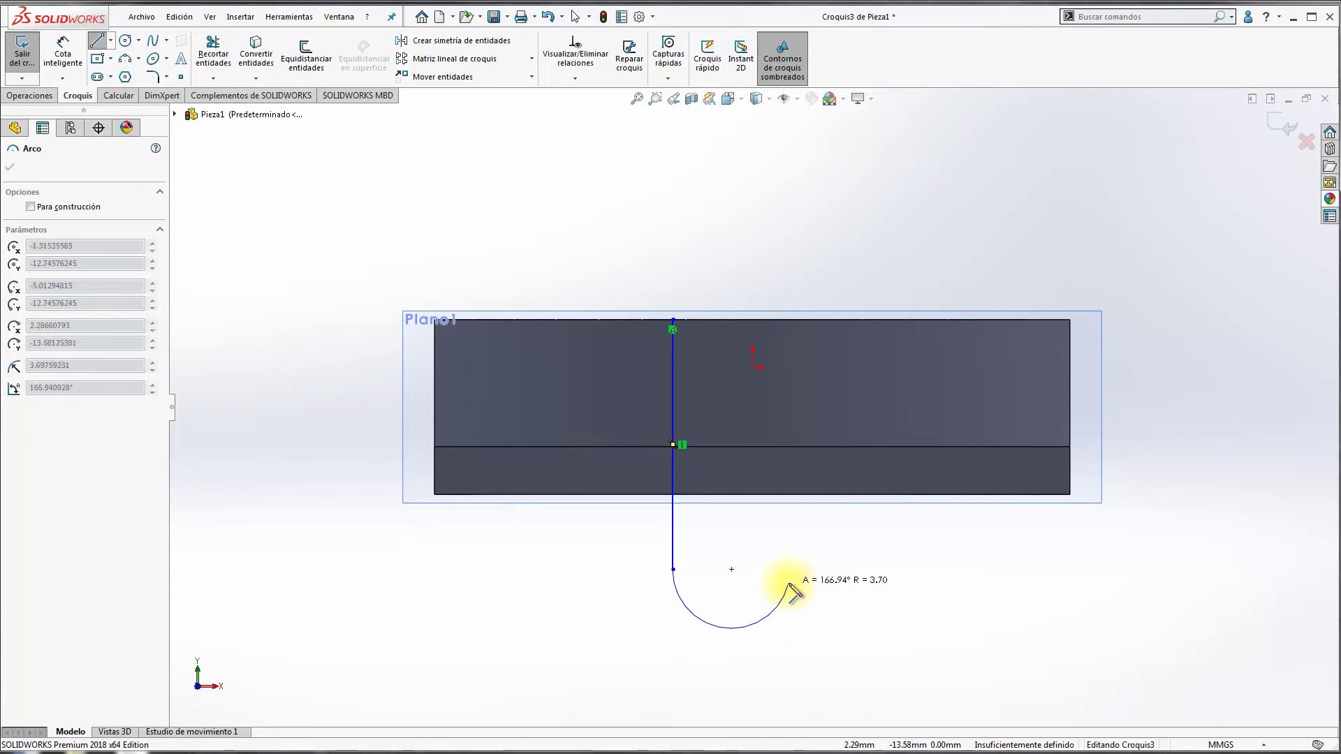
Add a tangent 180° arc from the vertical line's lower end, curving down and right.
key(a)
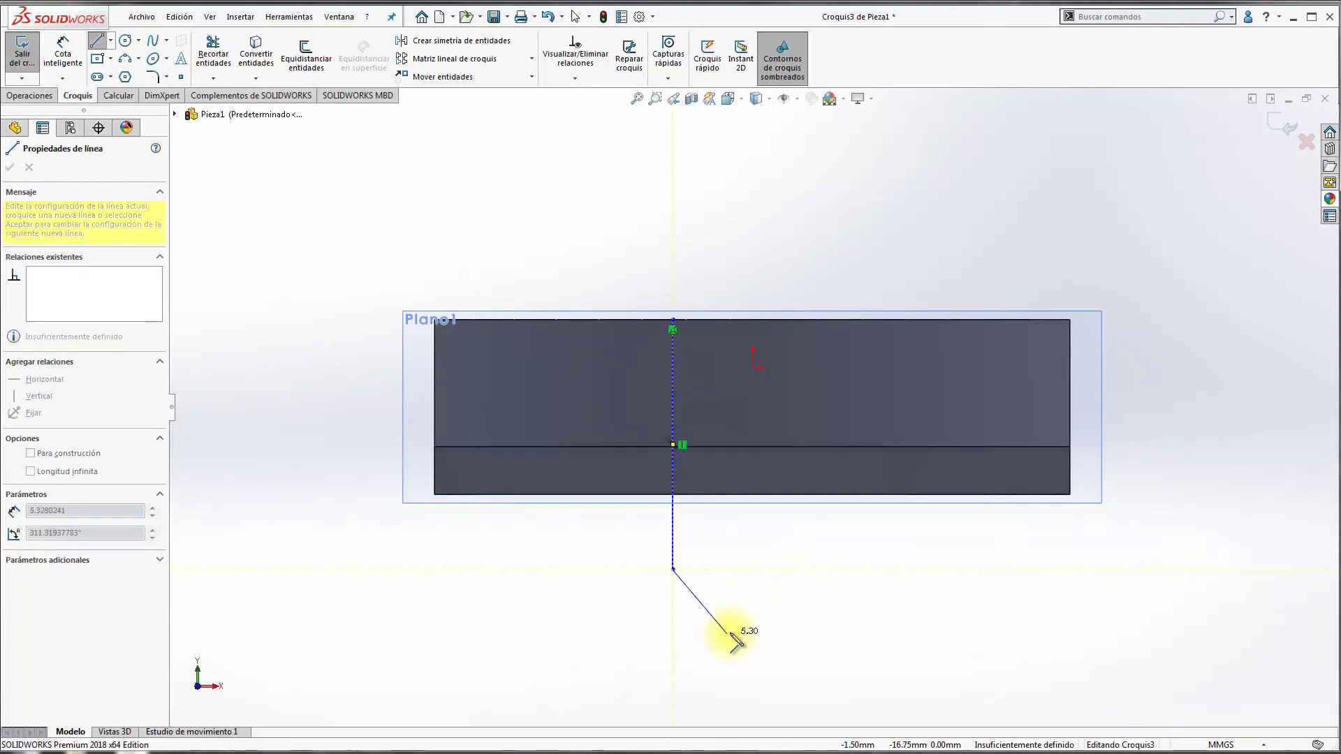
key(a)
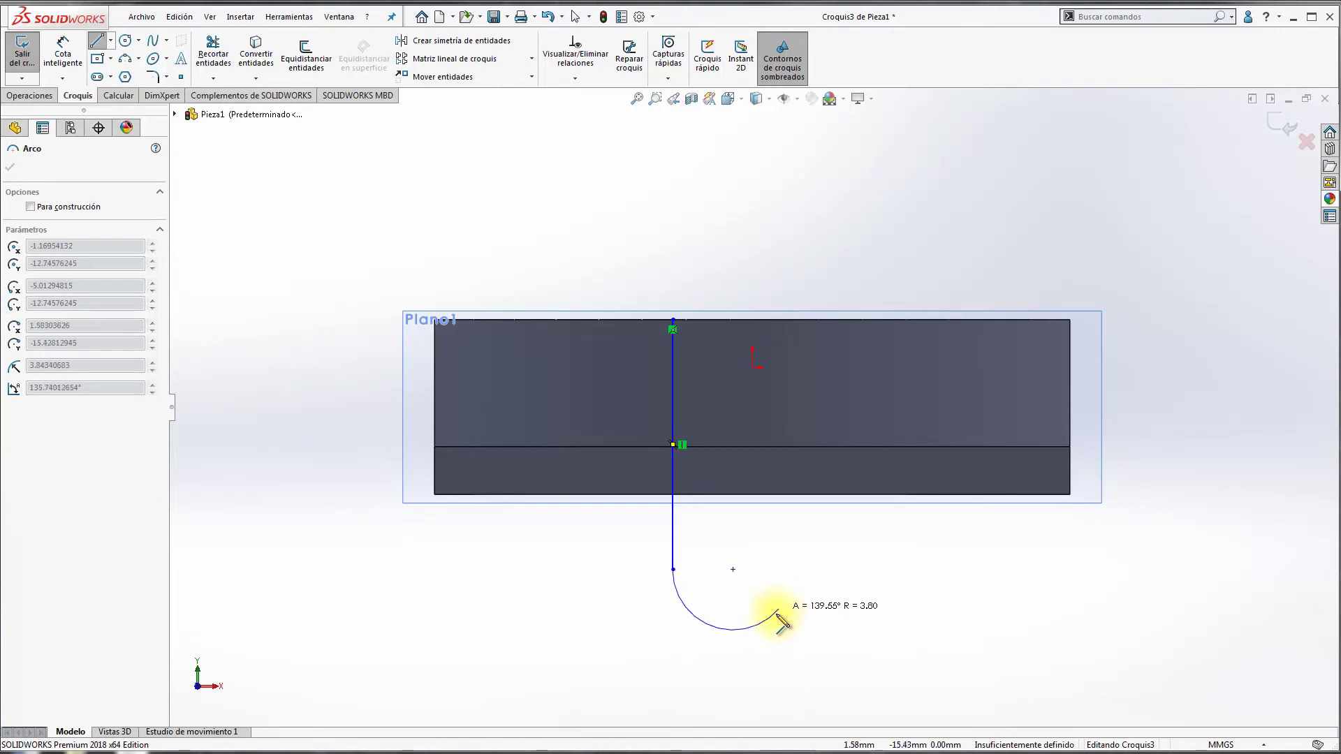
click(805, 571)
key(Escape)
right_click(907, 559)
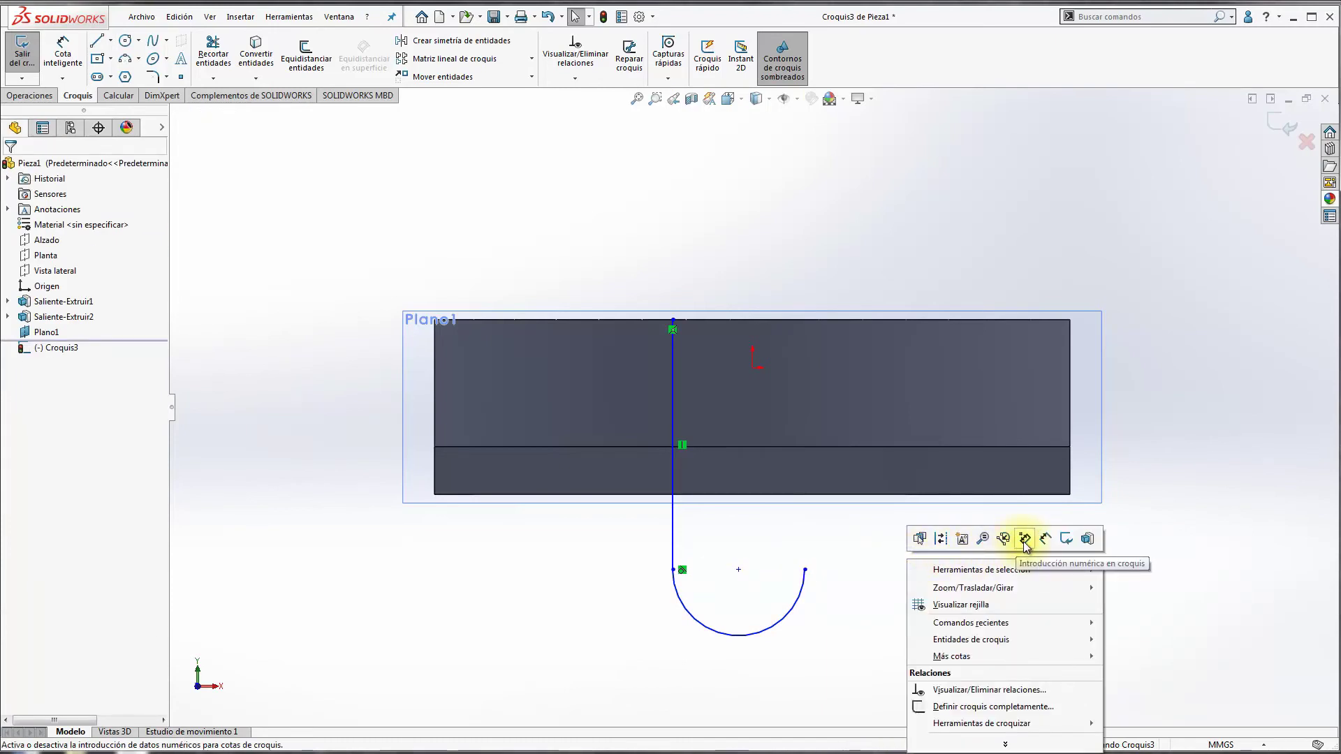
click(1024, 538)
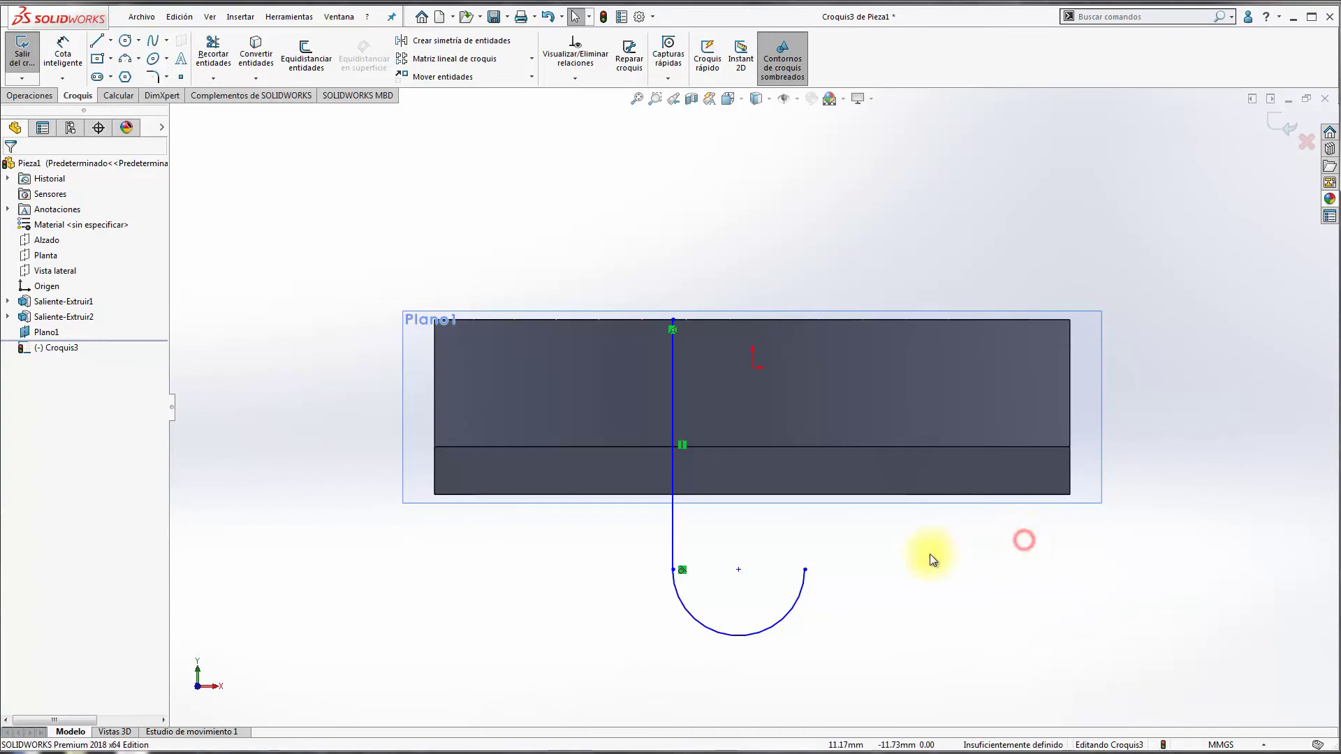
Start a test line in empty space, cancel it, and bring up the sketch shortcut menu.
click(98, 41)
click(823, 211)
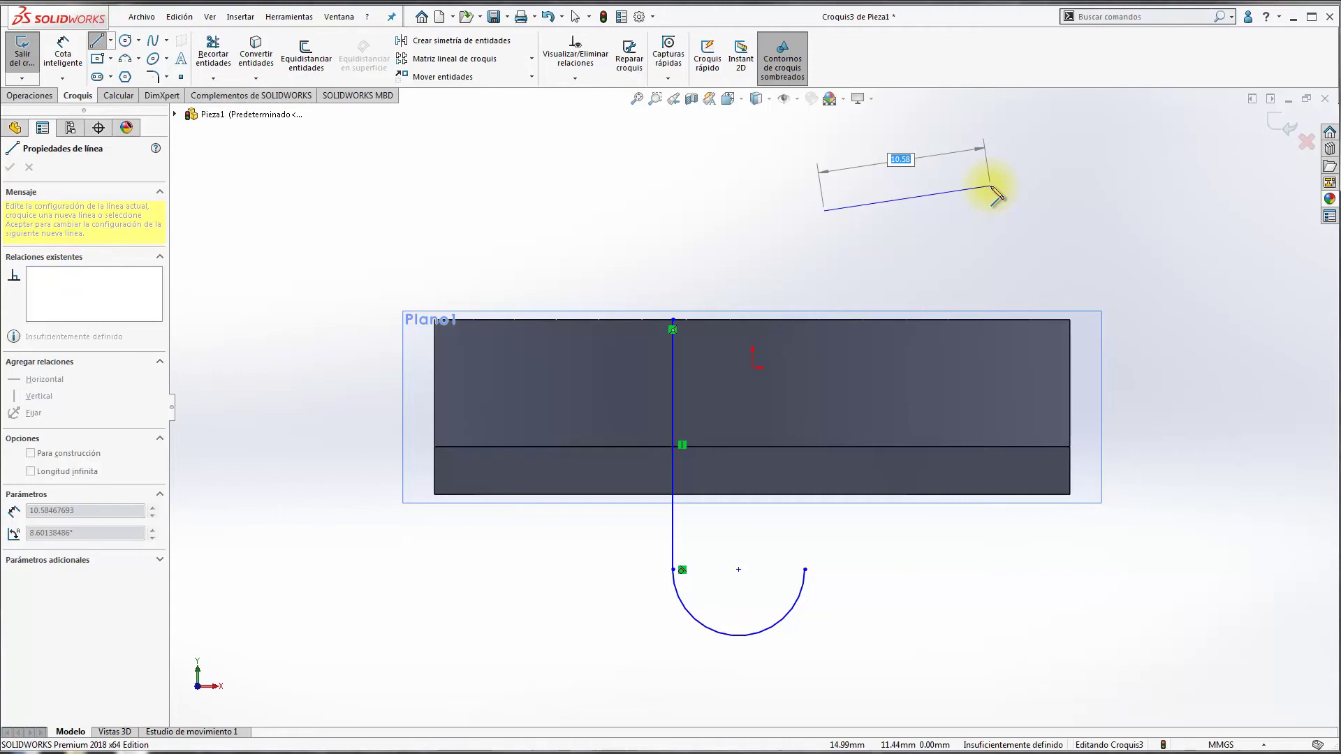
key(Escape)
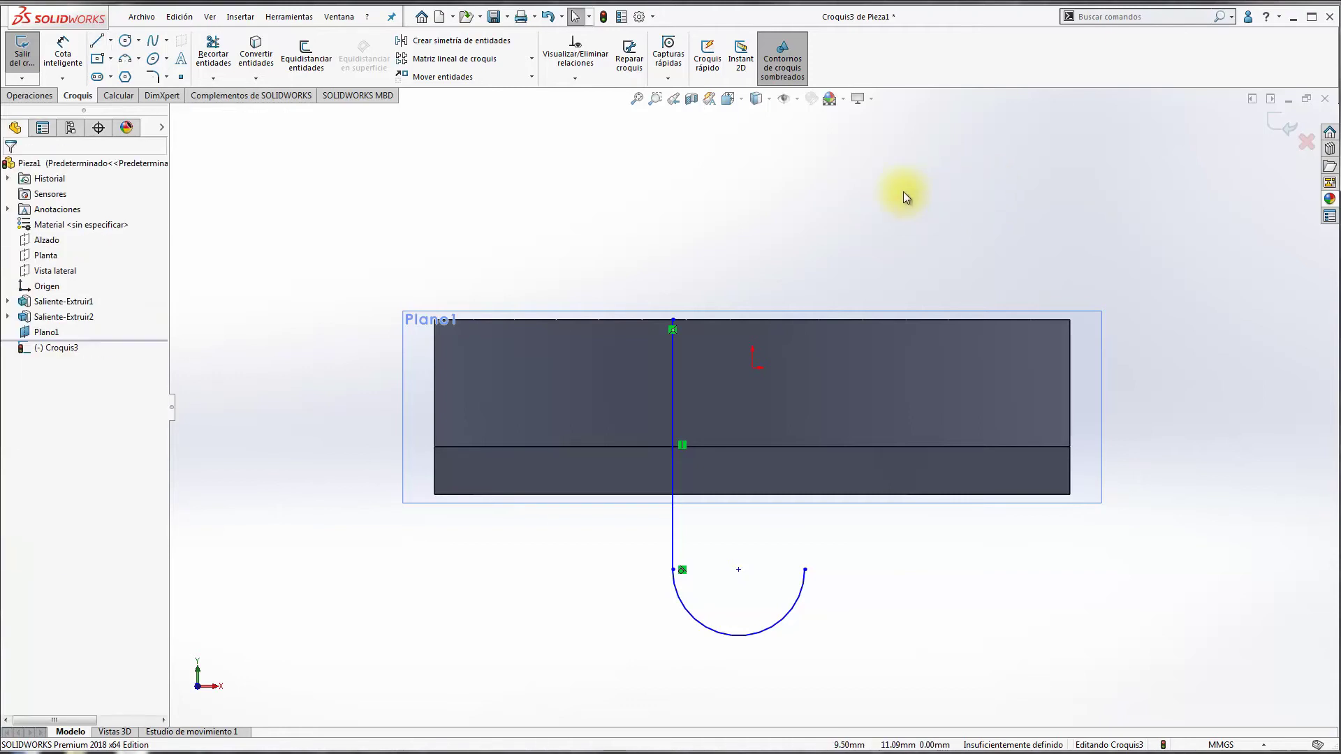
right_click(902, 194)
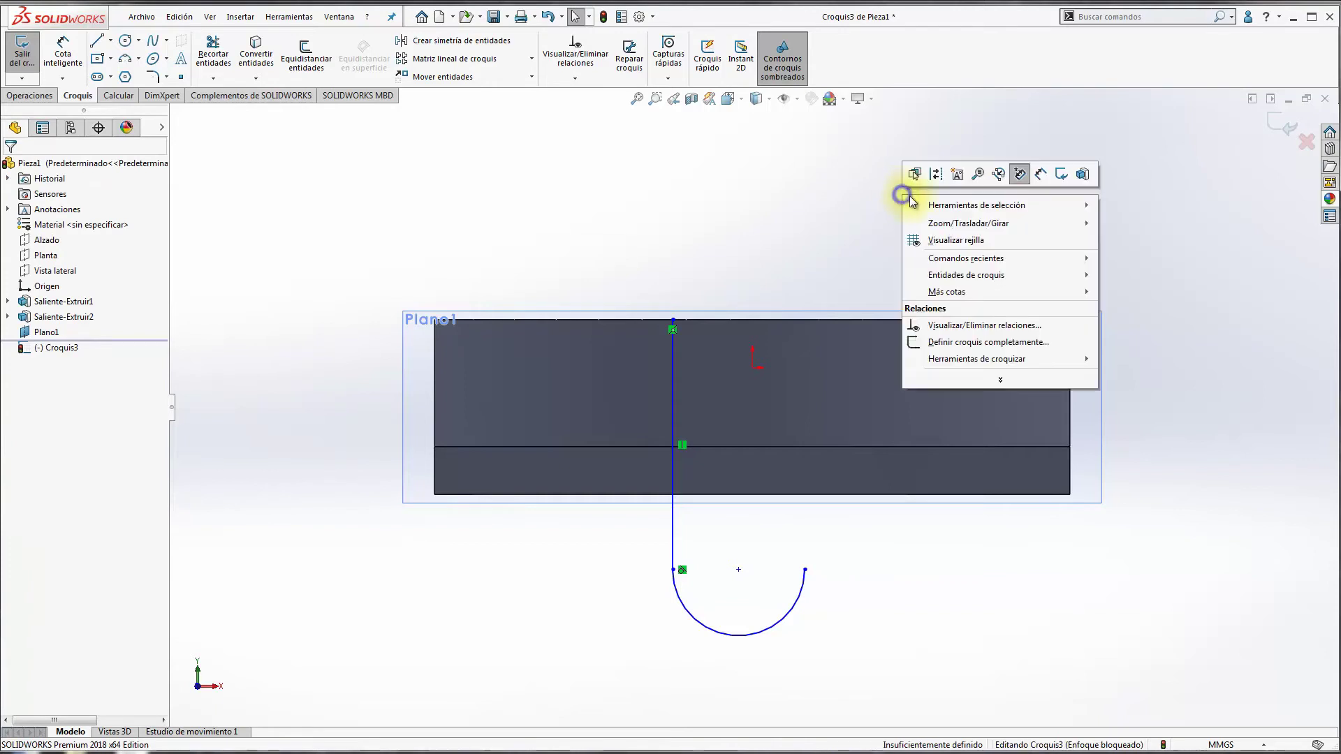
Turn off numeric sketch input and draw a closed seven-sided polygon at upper right.
click(1020, 174)
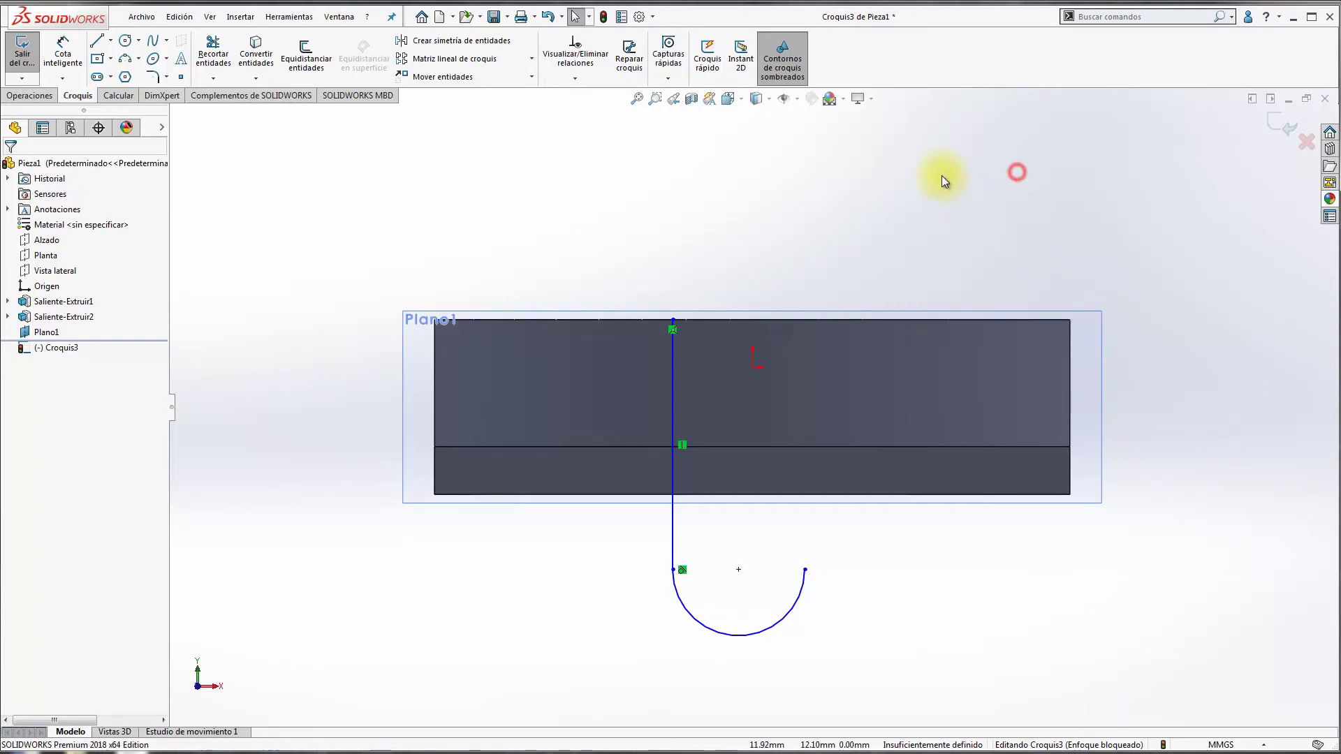
click(98, 43)
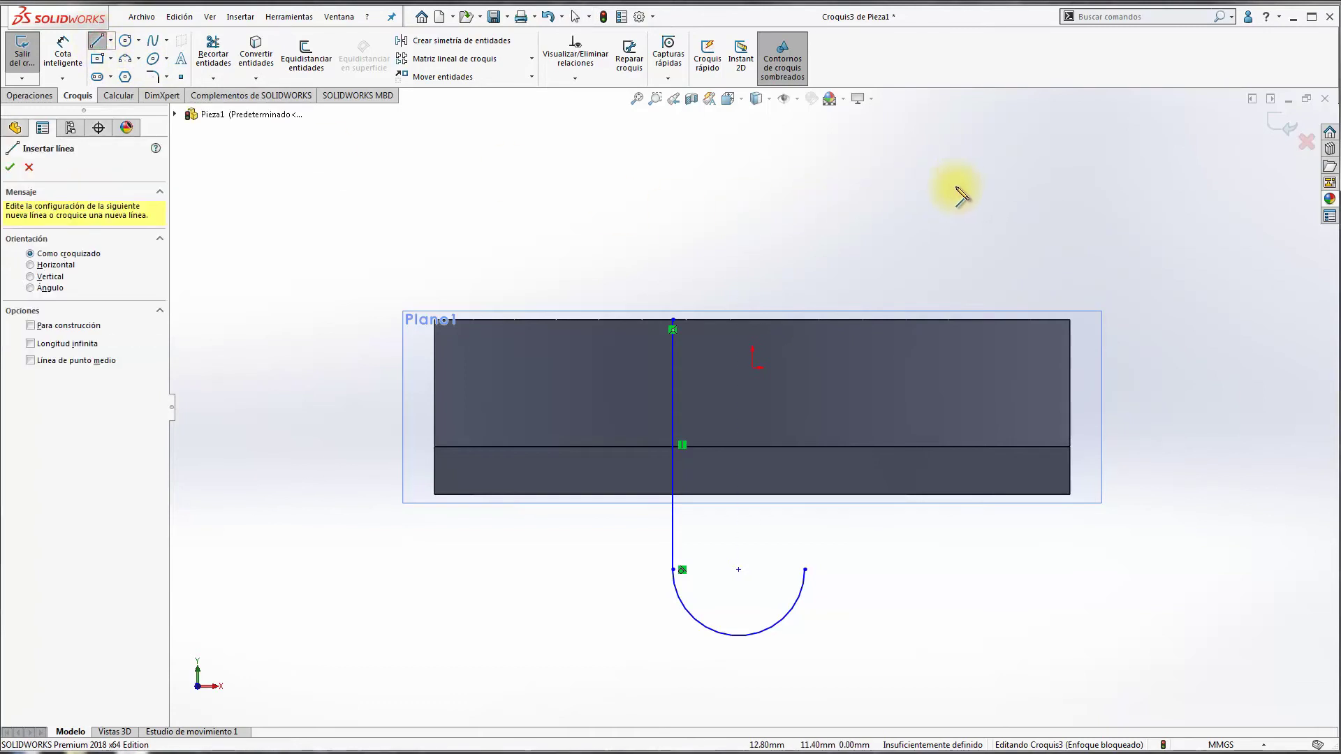
click(955, 185)
click(1017, 144)
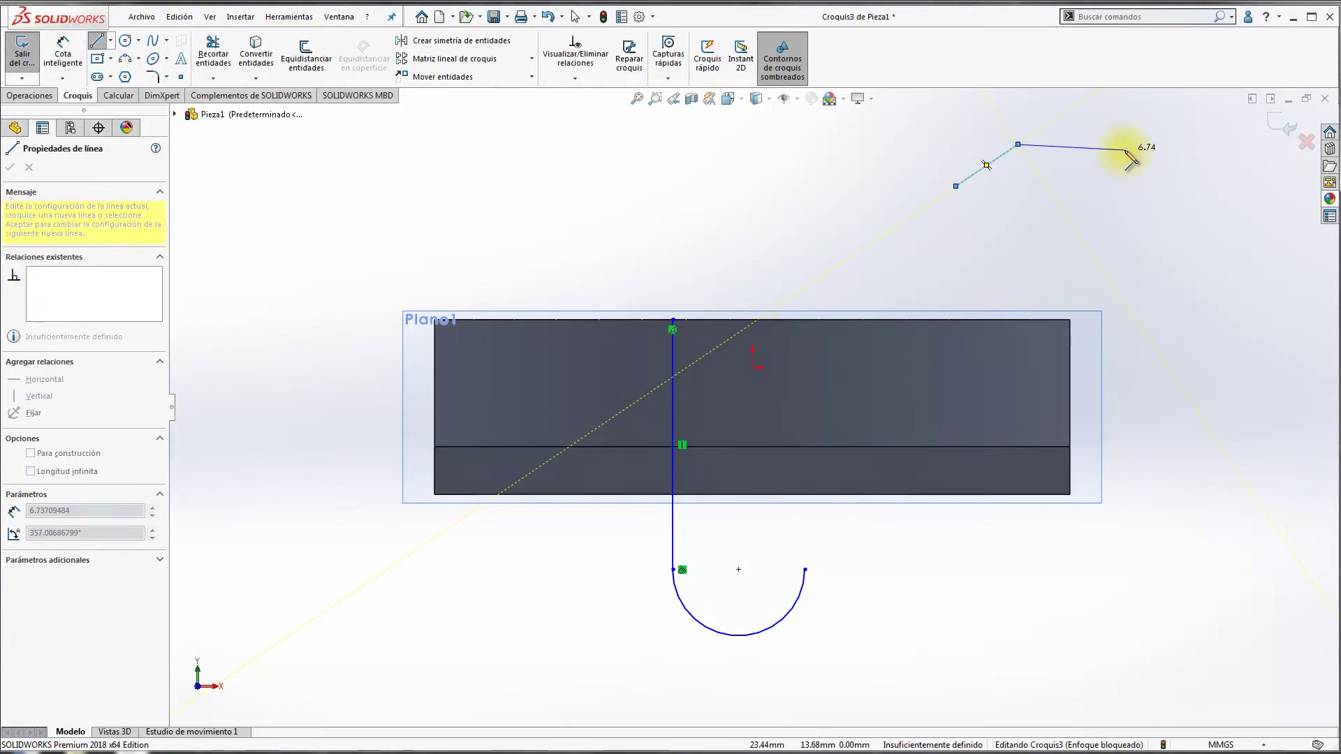
click(1130, 144)
click(1187, 186)
click(1153, 261)
click(1087, 215)
click(1029, 222)
click(955, 185)
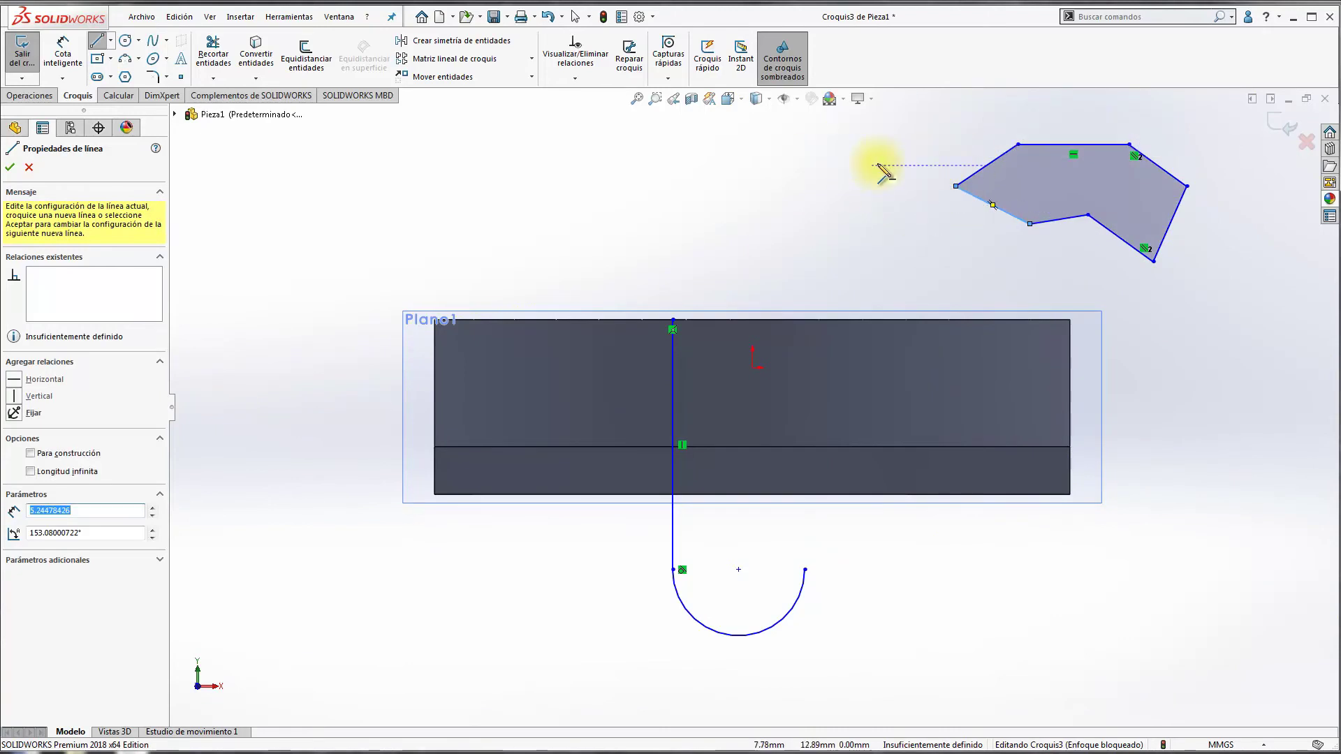
key(Escape)
key(Escape)
Draw several separate short line segments below the polygon.
click(97, 40)
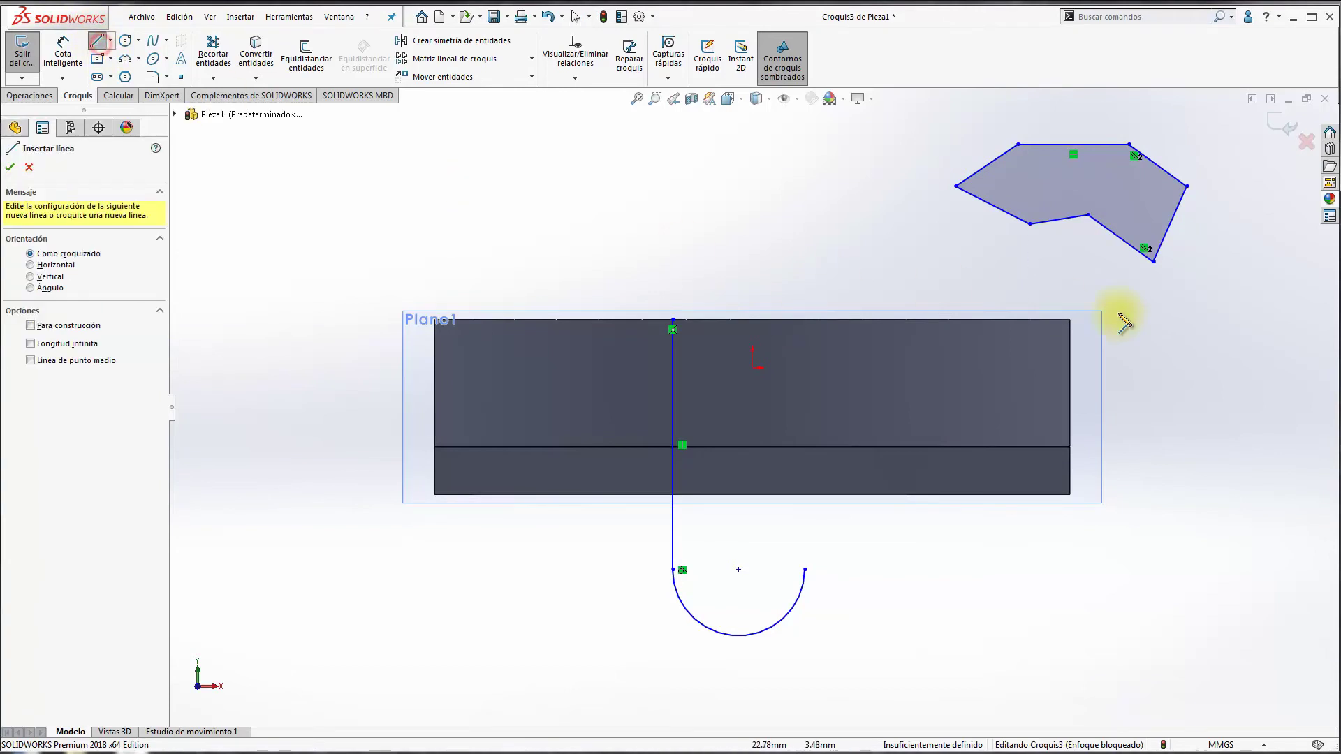
drag(1159, 320, 1240, 281)
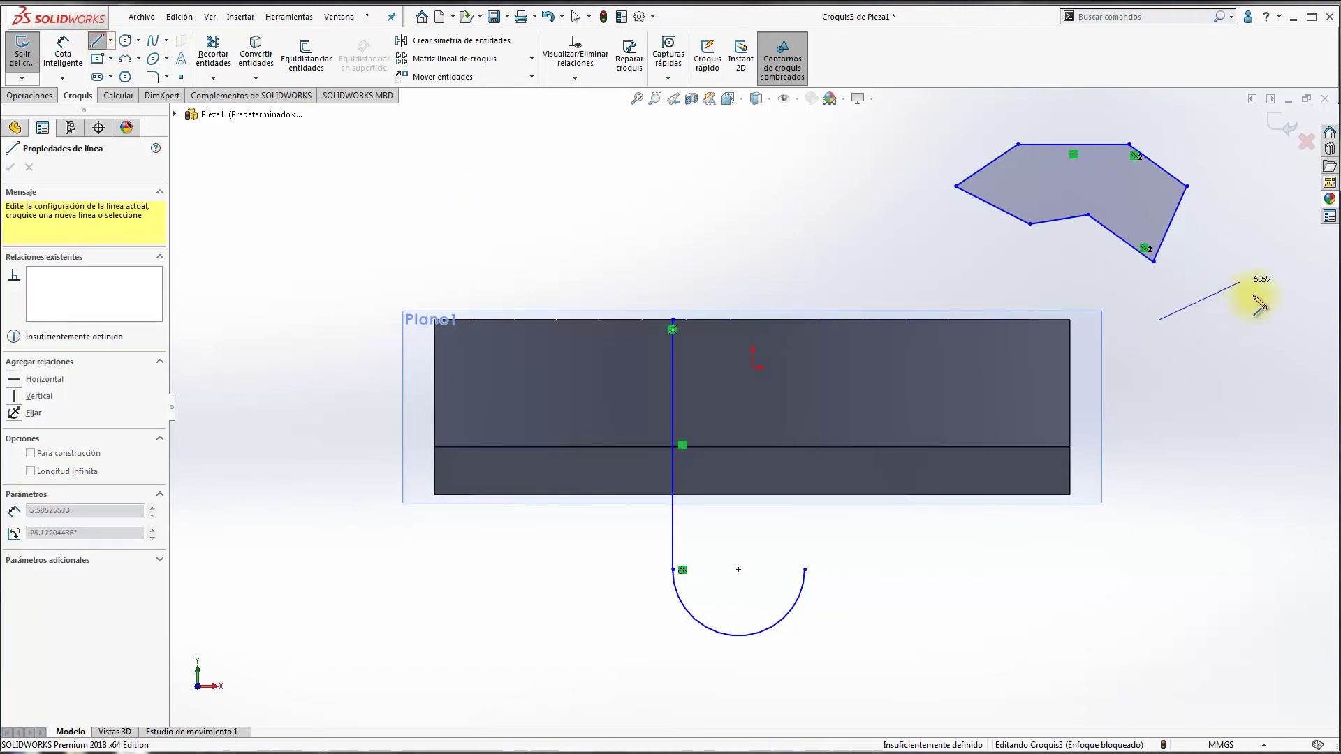
click(1182, 345)
click(1192, 381)
drag(1187, 415, 1219, 400)
drag(1186, 453, 1239, 436)
mouse_move(1203, 483)
mouse_down()
mouse_move(1240, 480)
mouse_move(1247, 501)
mouse_up()
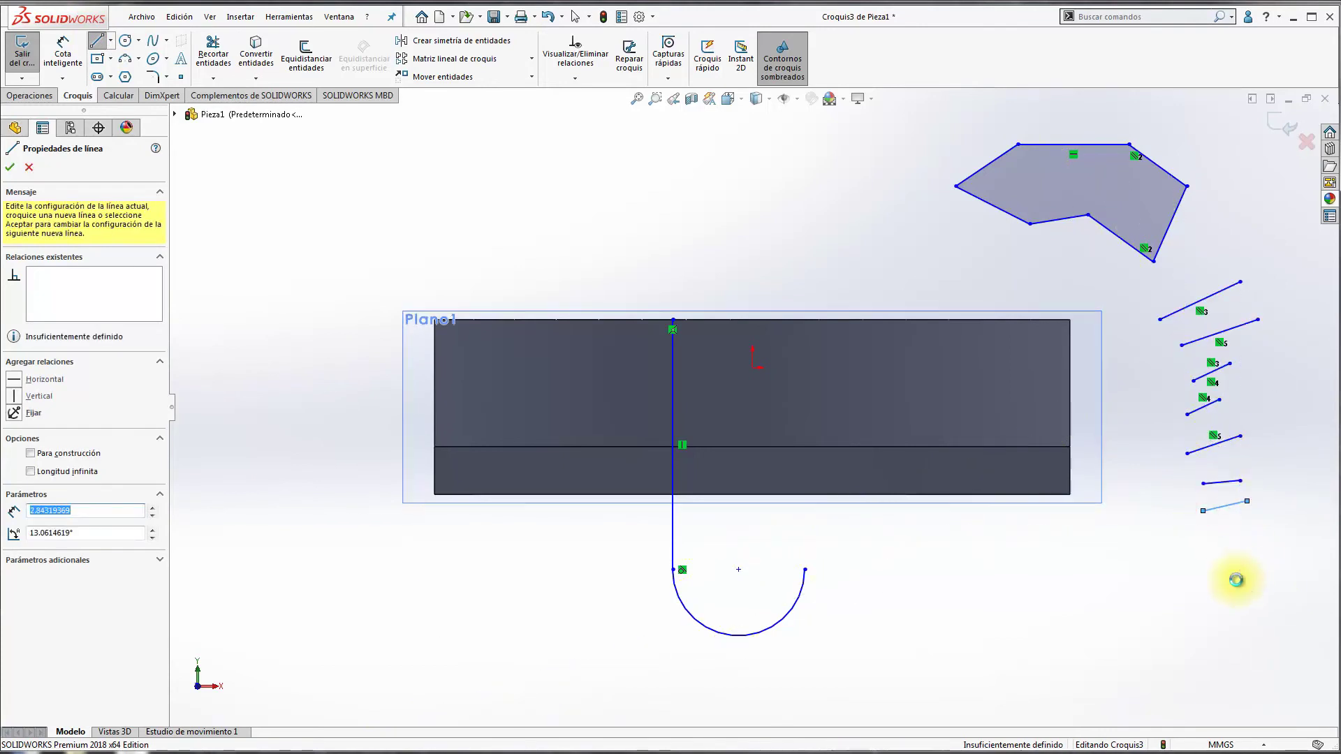
key(Escape)
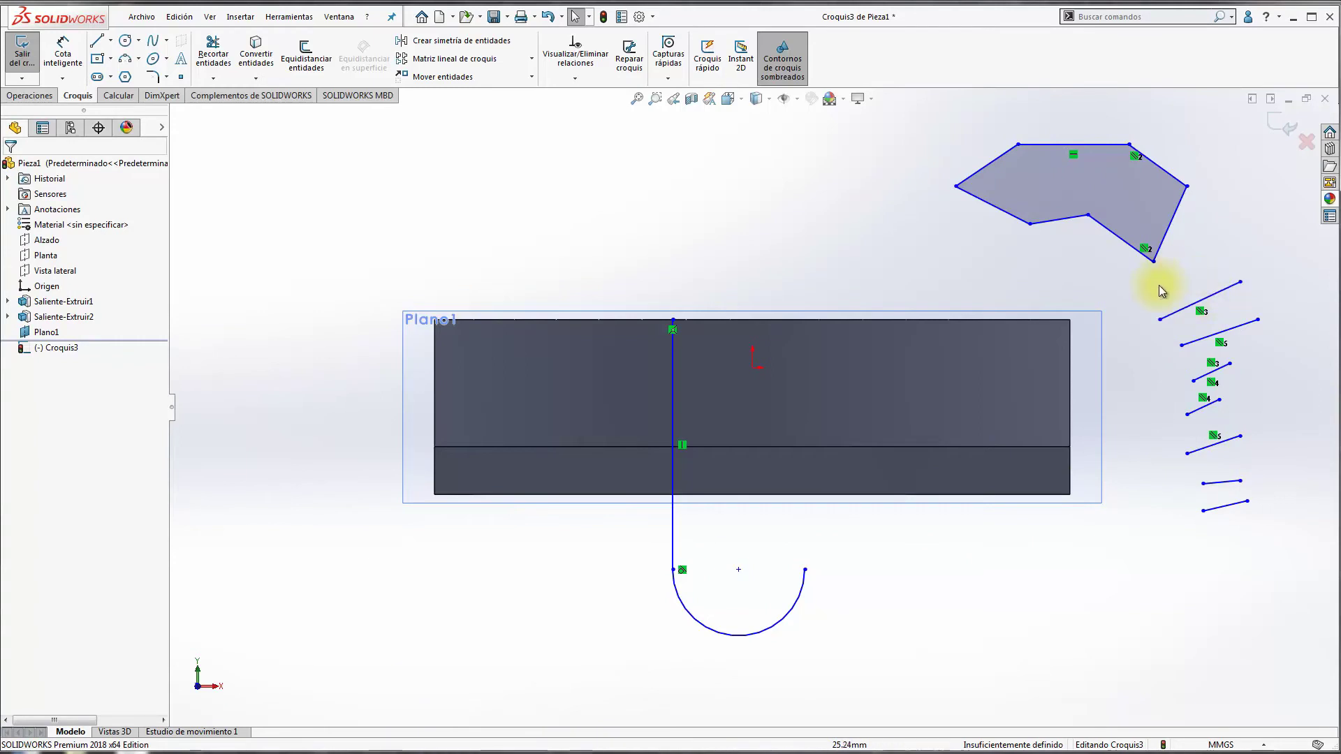
Try box-selecting the stray polygon and loose lines, then clear the selection.
click(1128, 282)
drag(932, 112, 1196, 263)
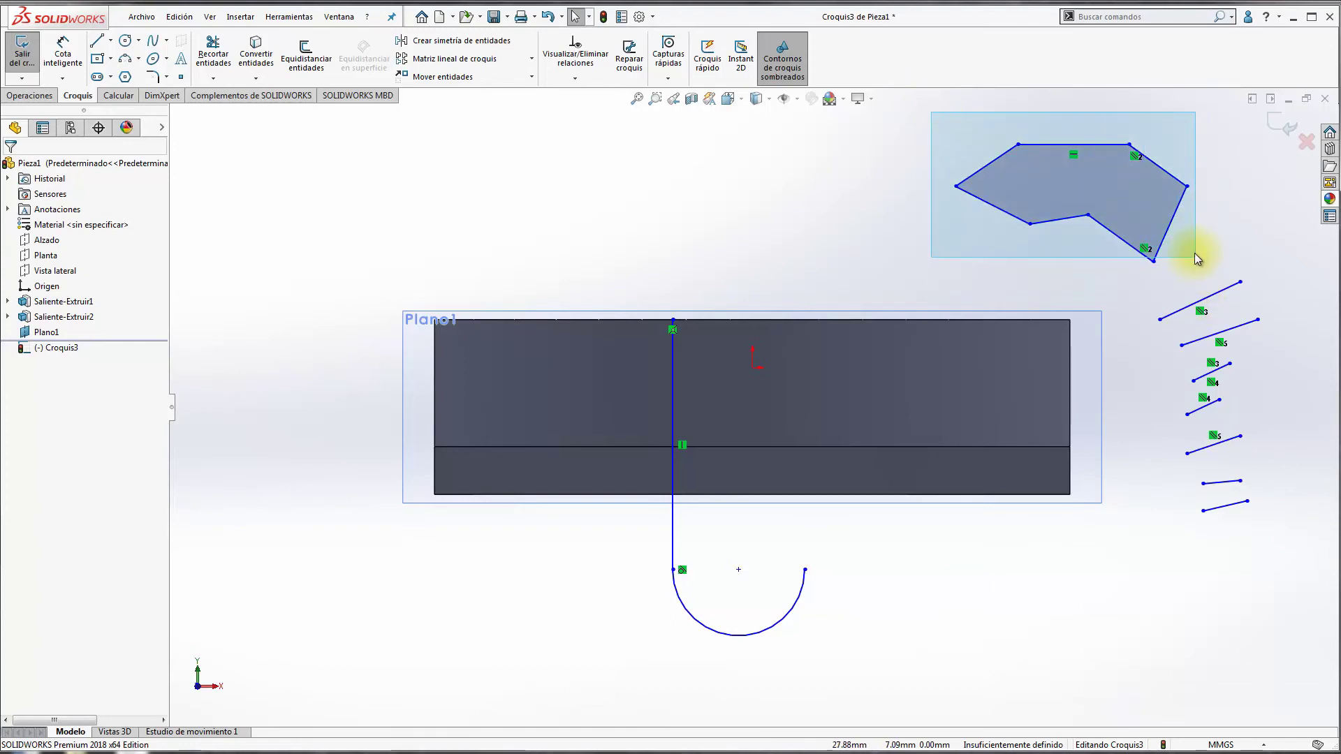
drag(1196, 260, 1205, 240)
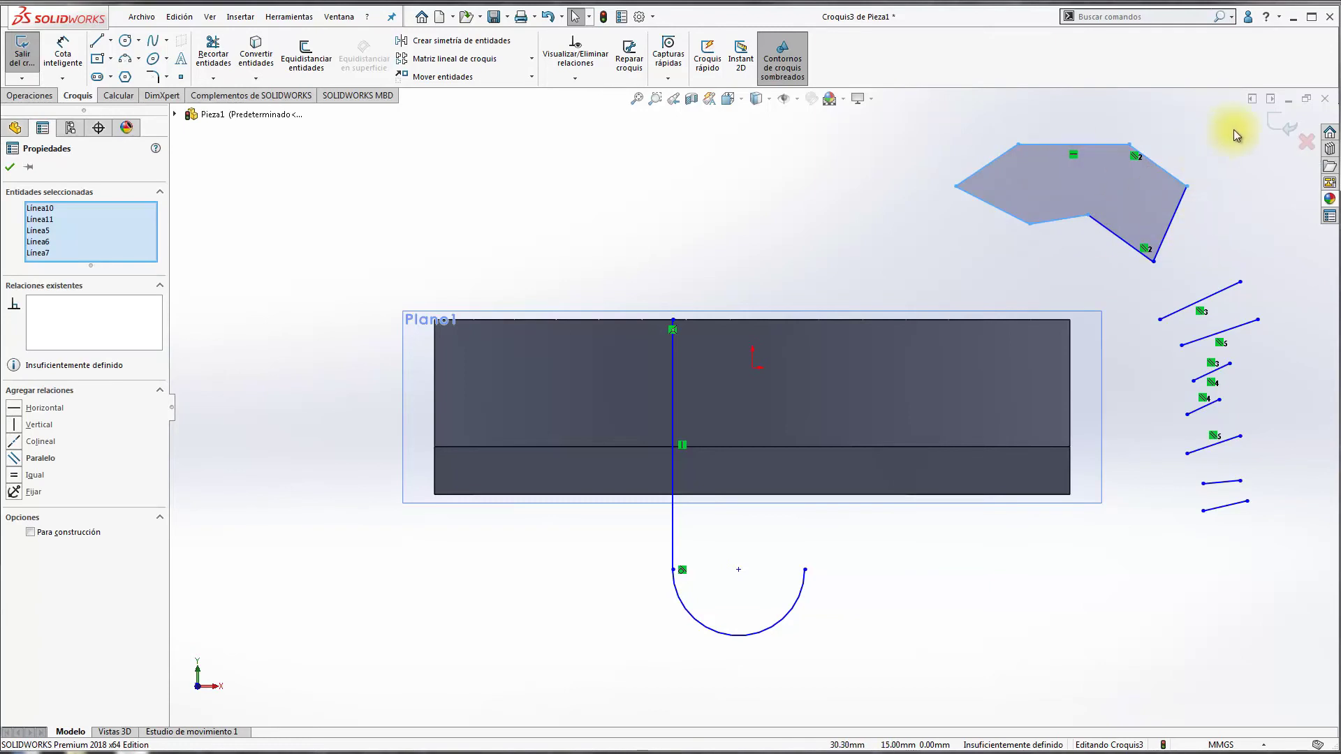
drag(1234, 129, 1027, 229)
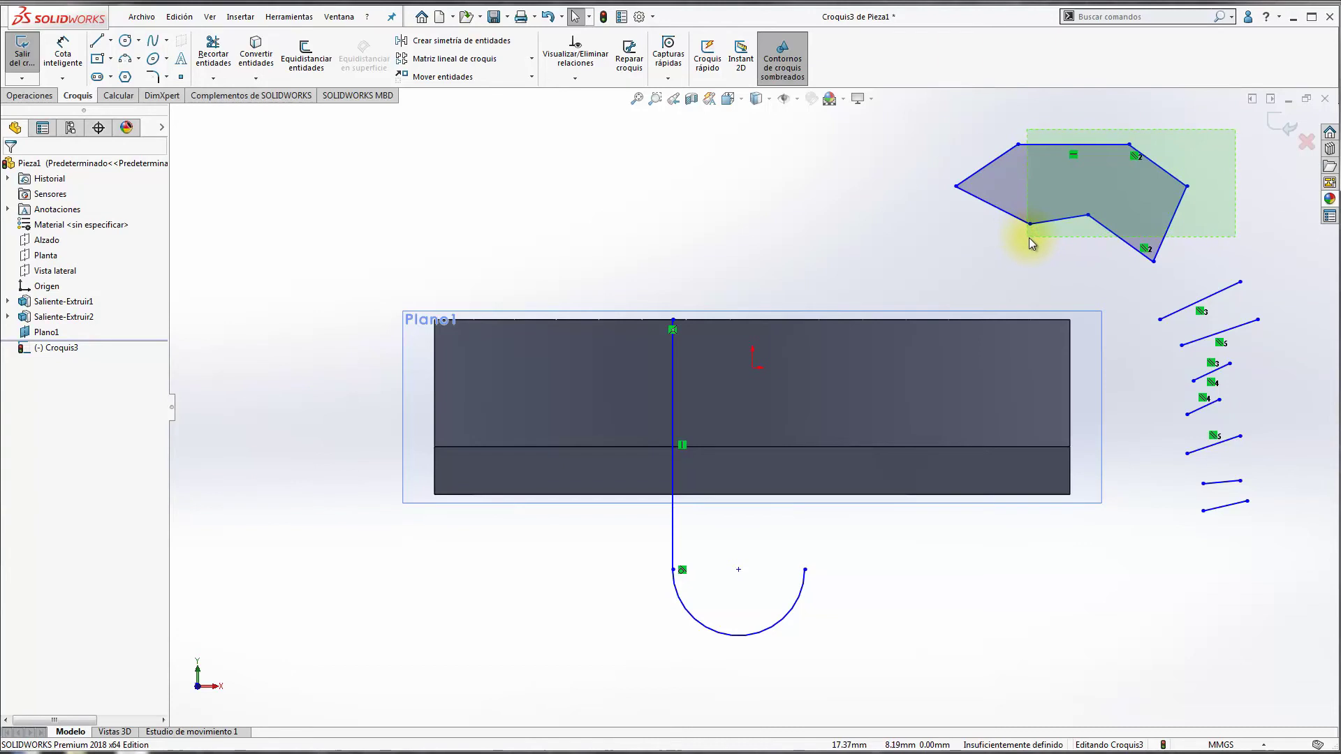
drag(1025, 232, 1057, 249)
mouse_move(899, 120)
mouse_down()
mouse_move(1299, 528)
mouse_move(1292, 567)
mouse_up()
click(1048, 271)
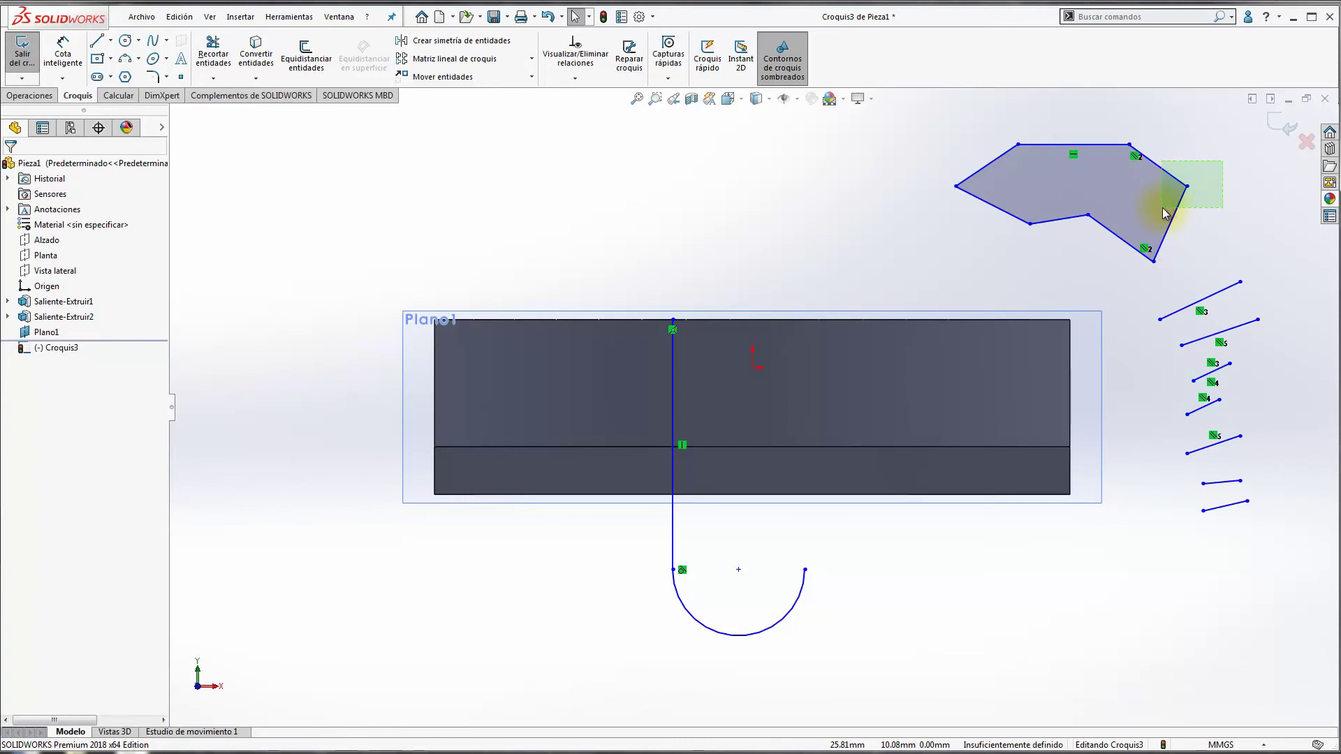
Pick the polygon's right-hand edges and vertex, then box-select all the stray geometry.
drag(1162, 208, 1160, 206)
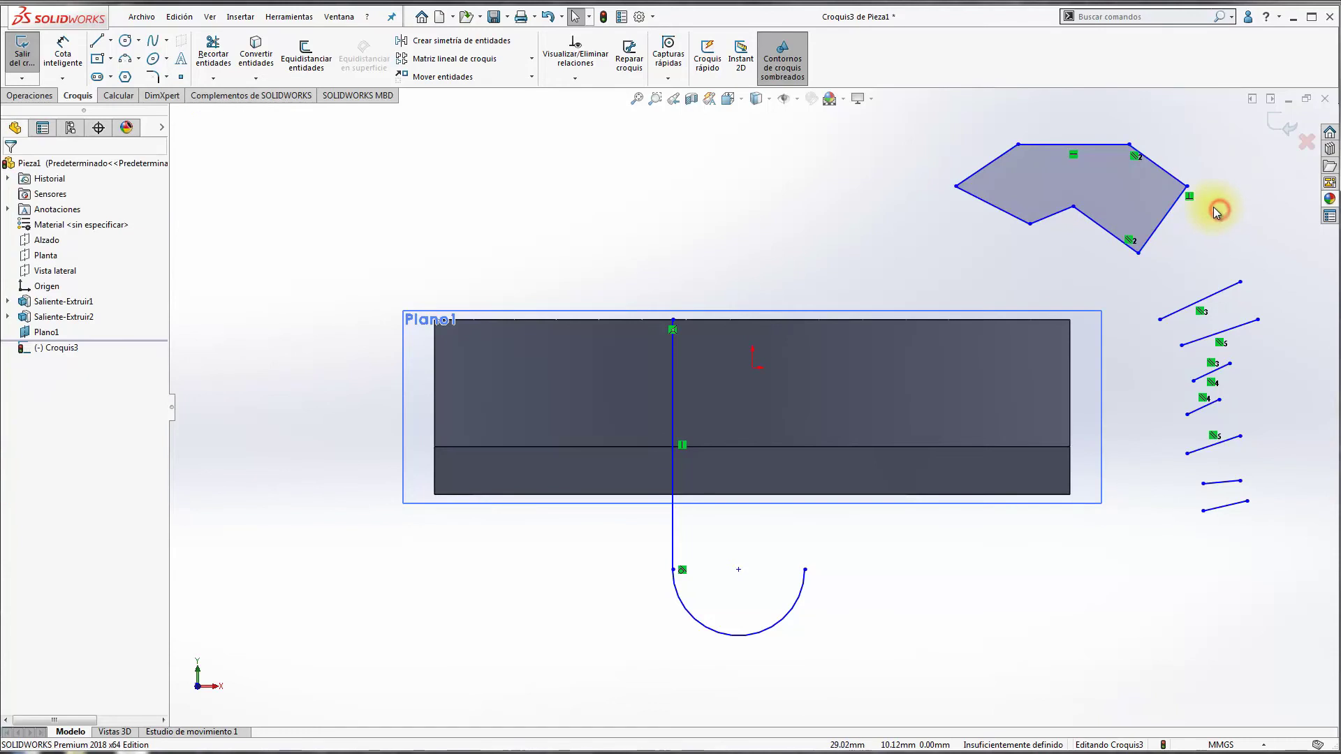
drag(1212, 157, 1179, 203)
click(1192, 270)
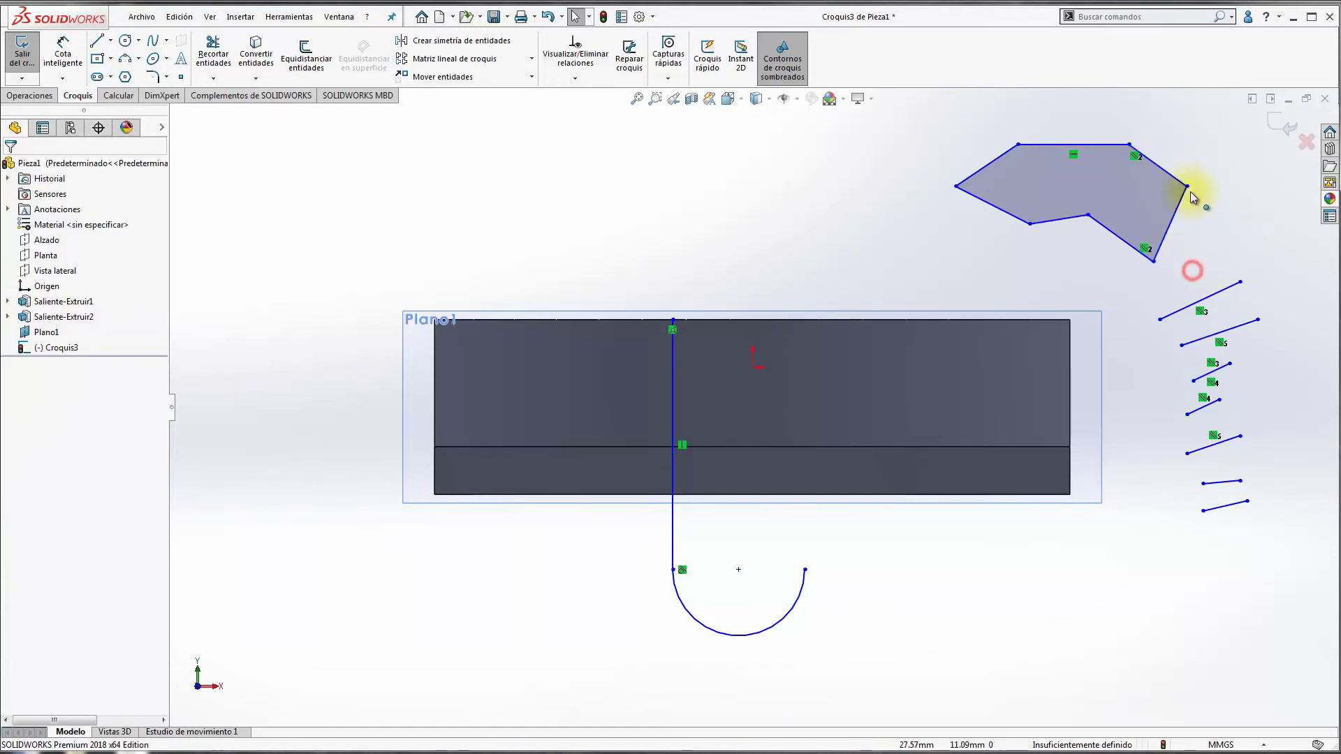
click(1174, 176)
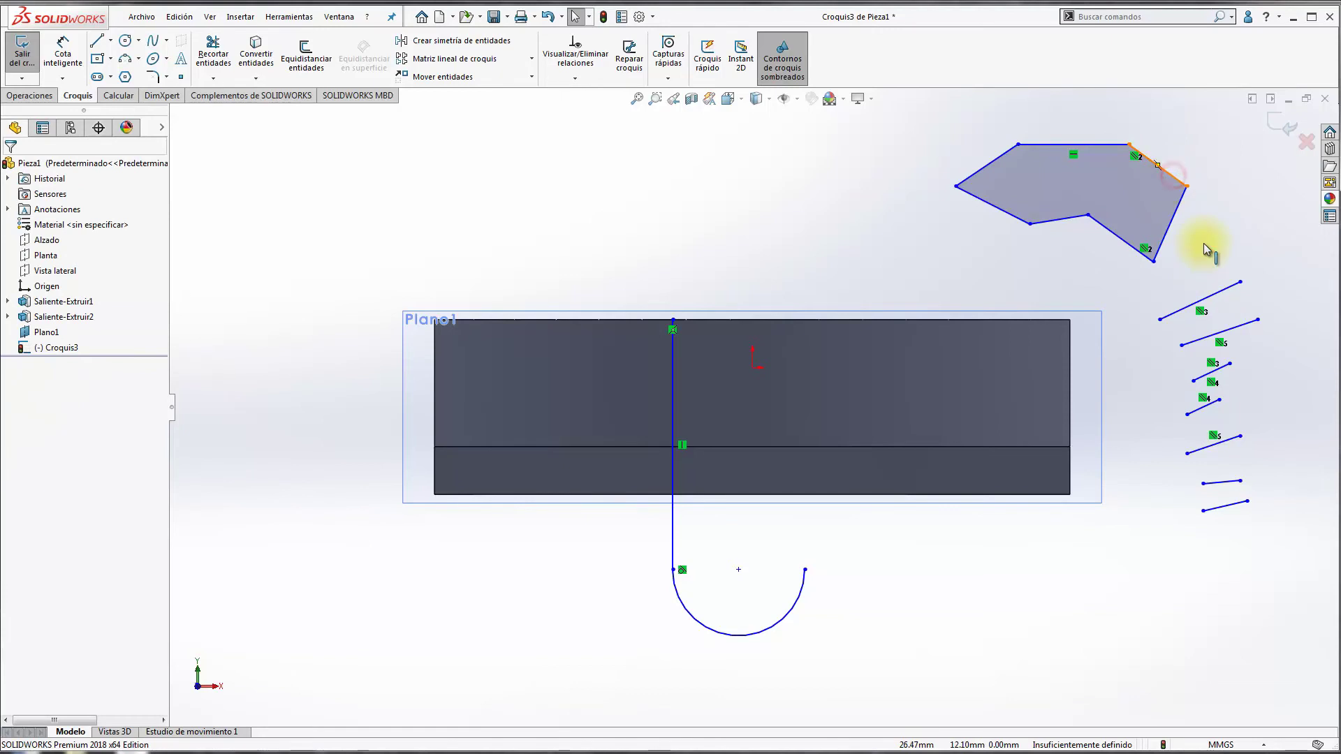
ctrl+click(1179, 210)
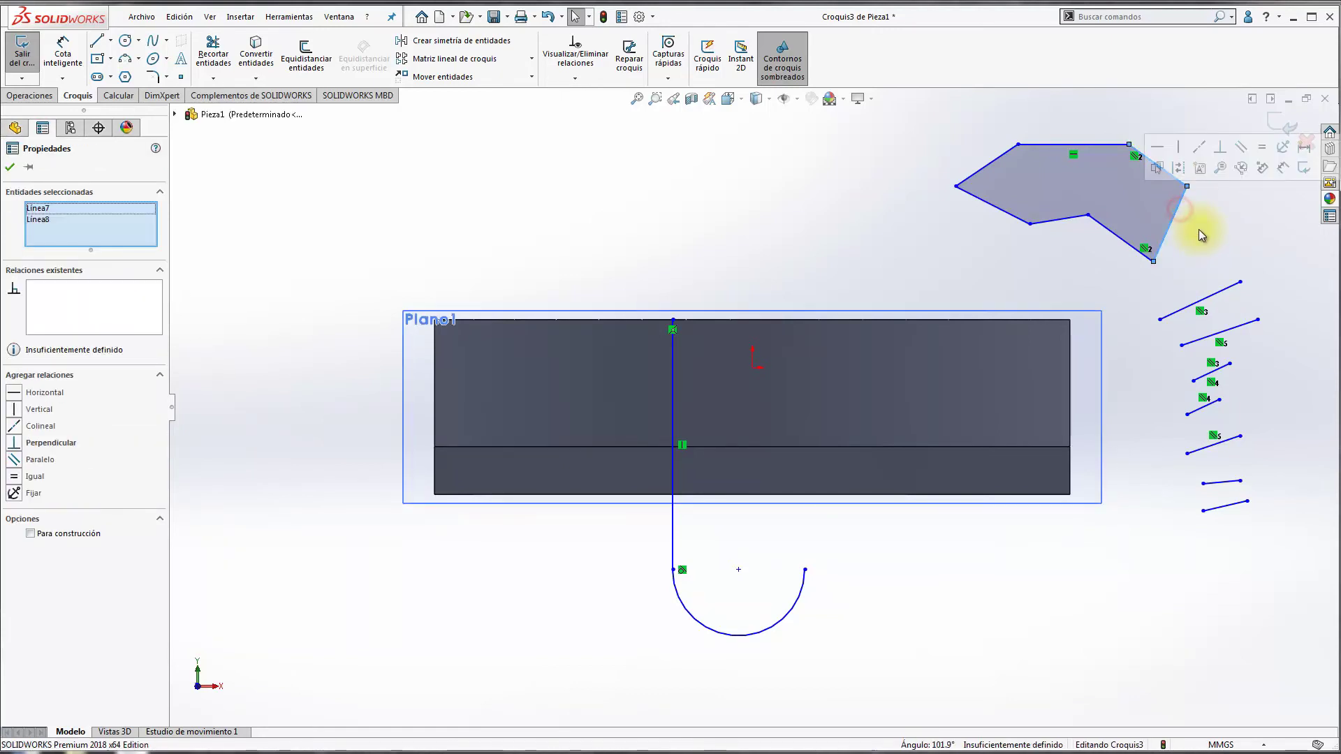
click(1202, 228)
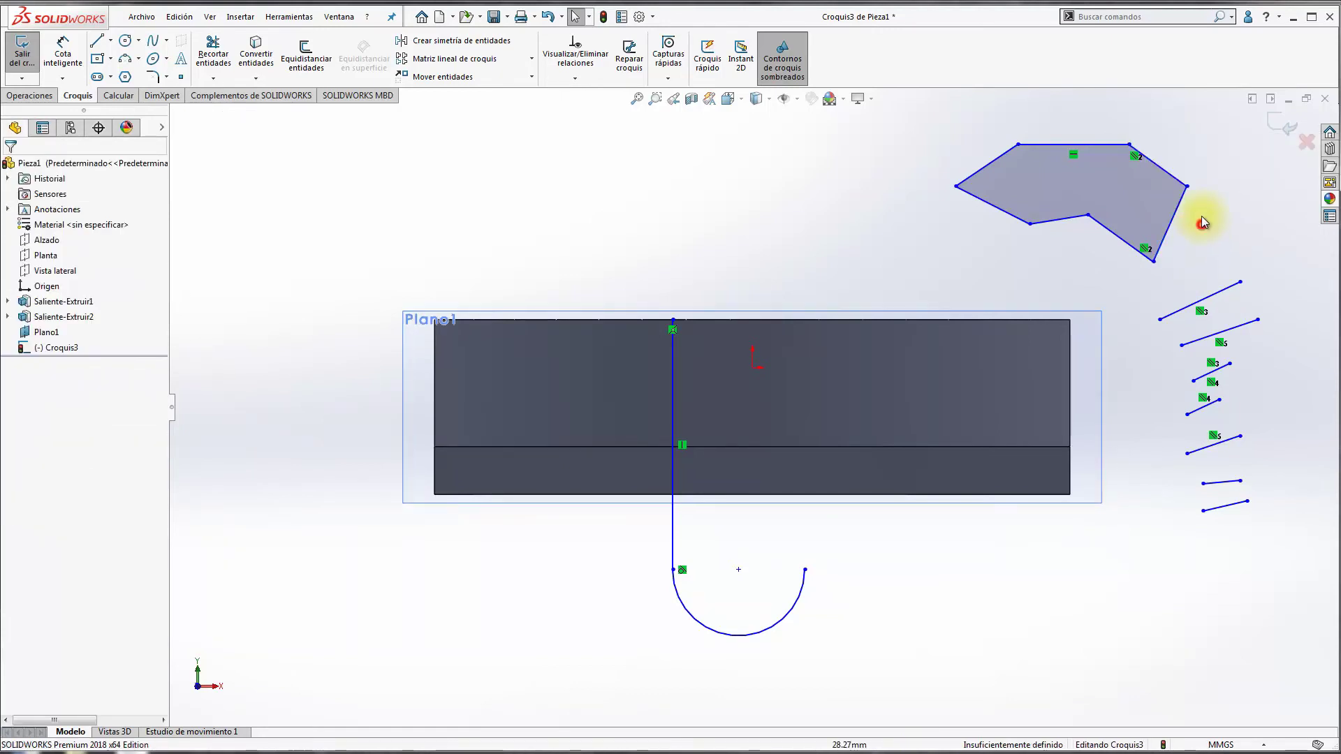
click(1201, 180)
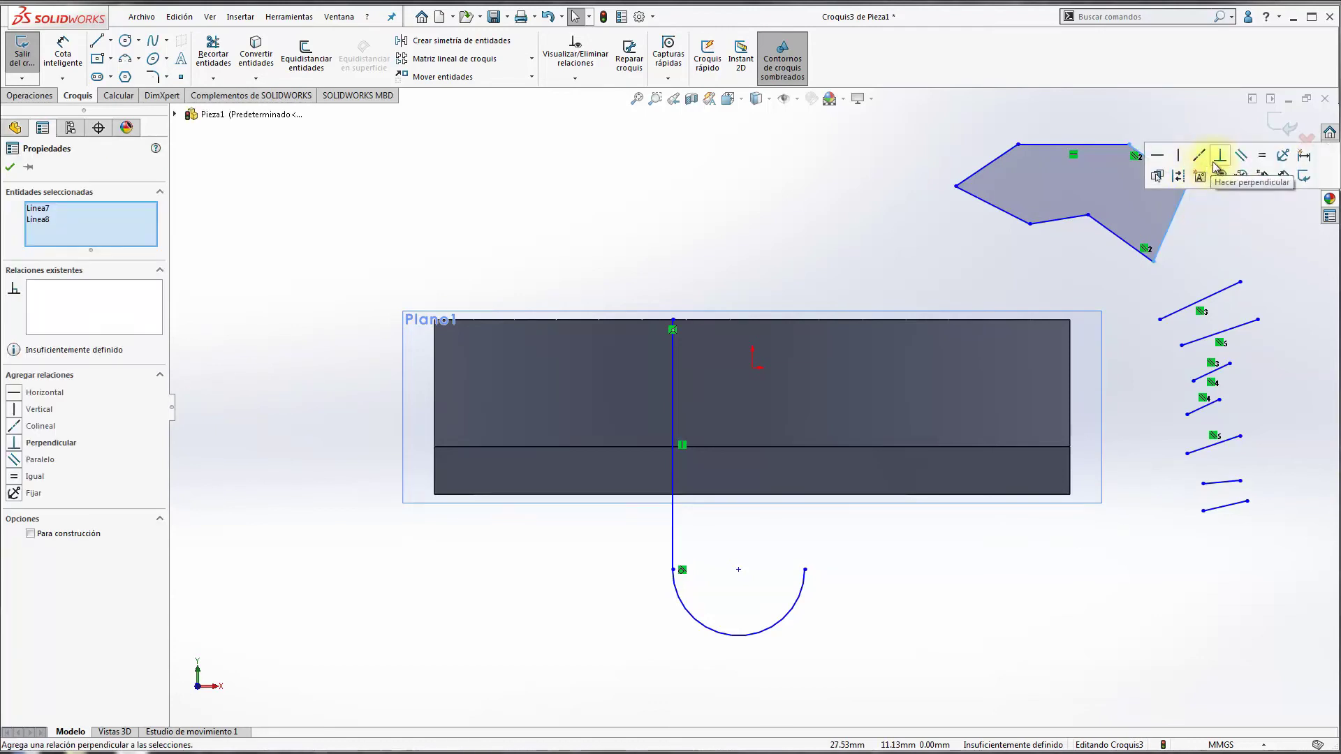
click(1232, 226)
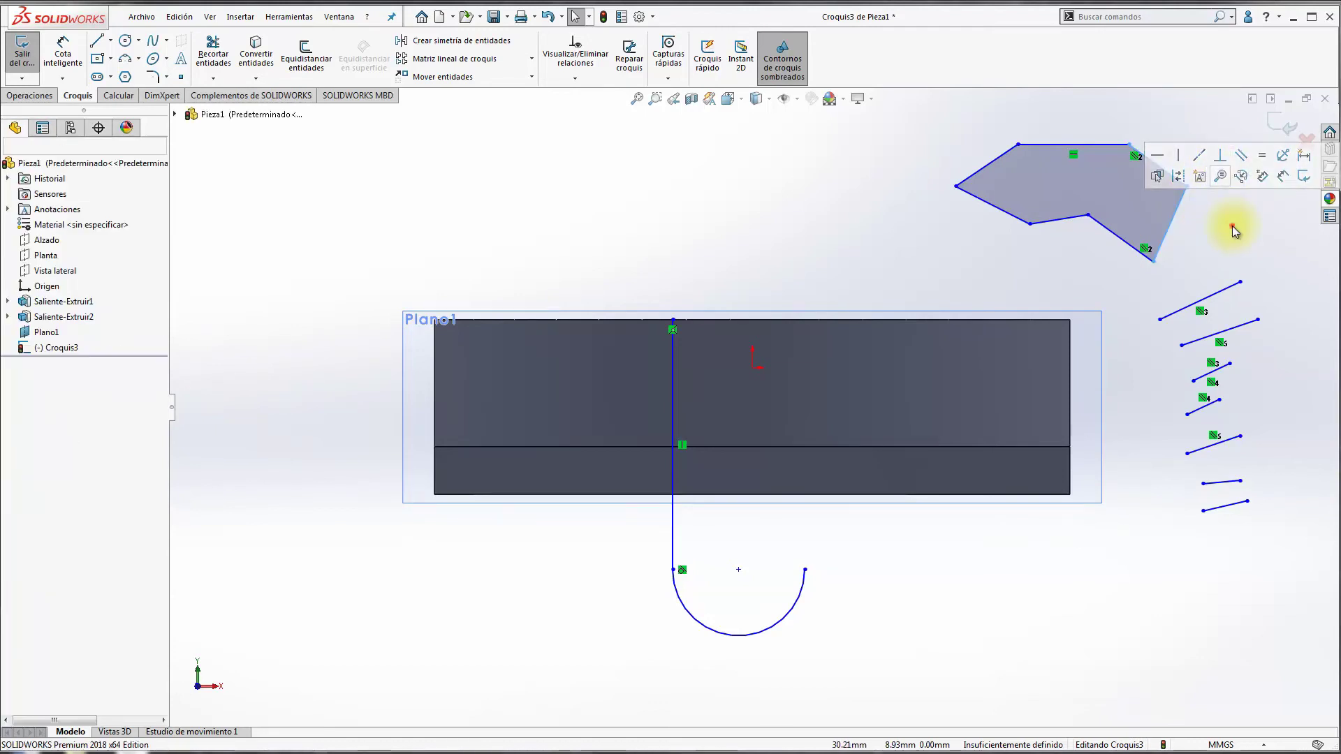
click(1187, 187)
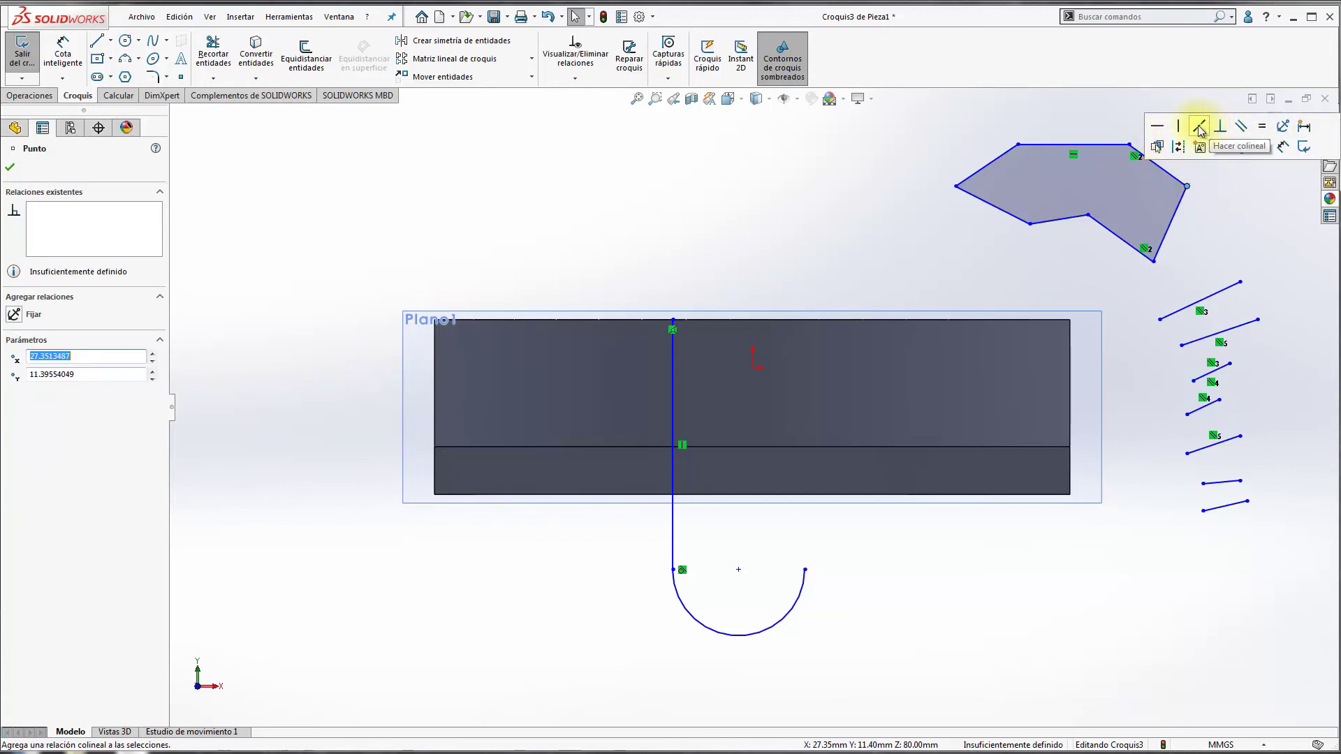
click(1224, 187)
mouse_move(939, 113)
mouse_down()
mouse_move(1283, 368)
mouse_move(1293, 530)
mouse_up()
Delete the stray polygon and short lines, then zoom back to the profile.
key(Delete)
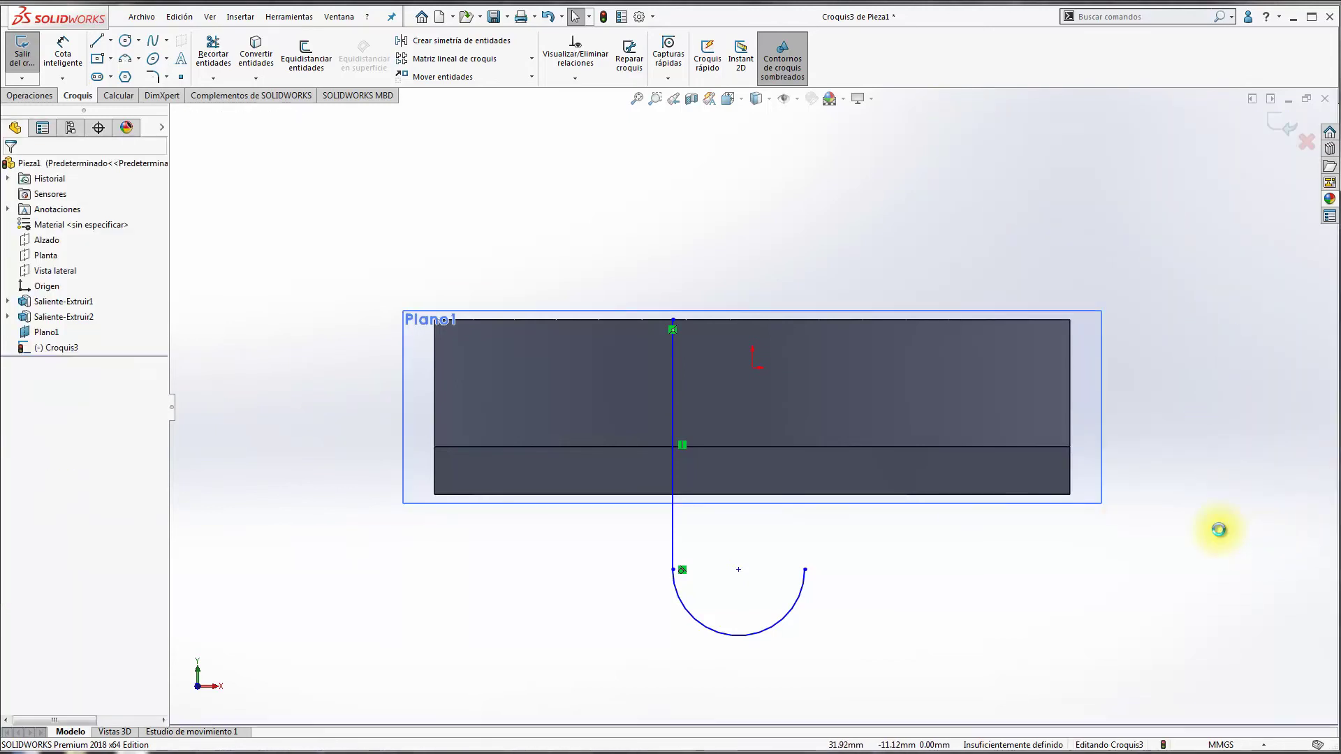
click(1136, 515)
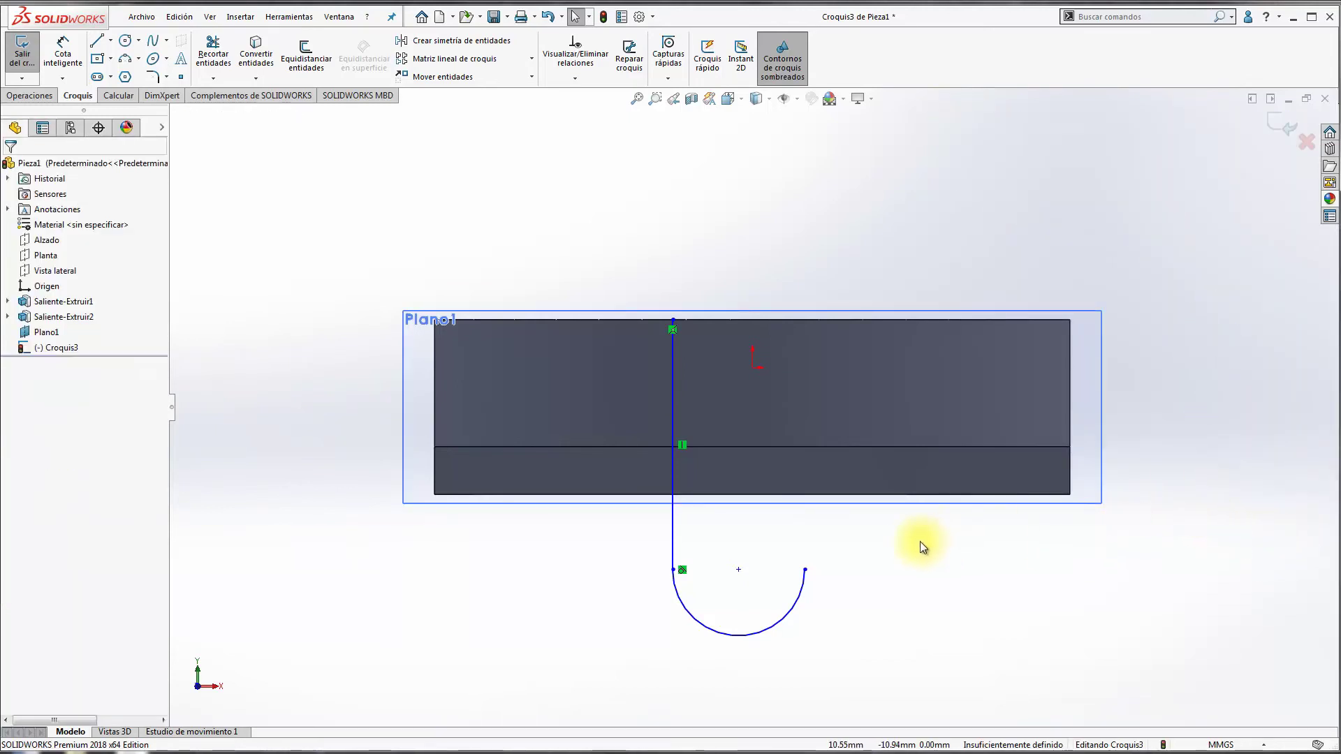
scroll(915, 542, up, 1)
scroll(910, 547, down, 1)
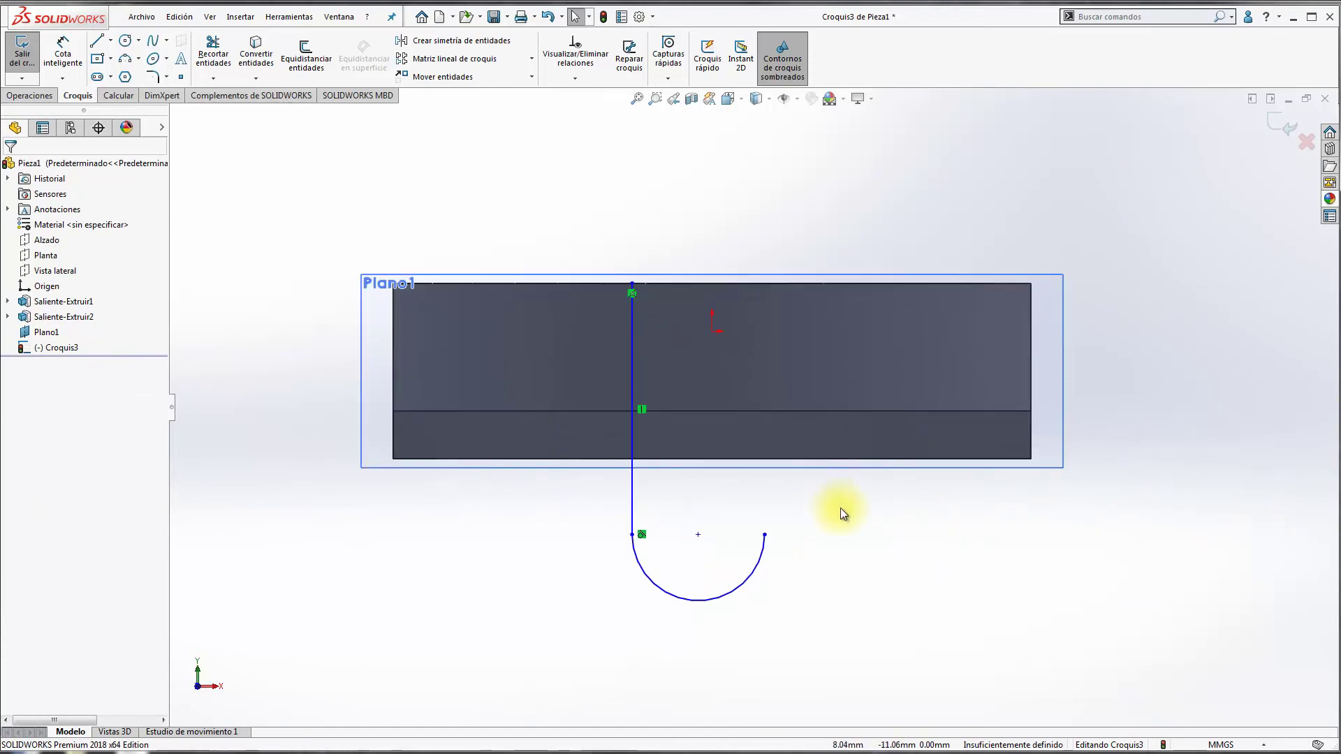
scroll(877, 527, up, 1)
scroll(878, 526, up, 1)
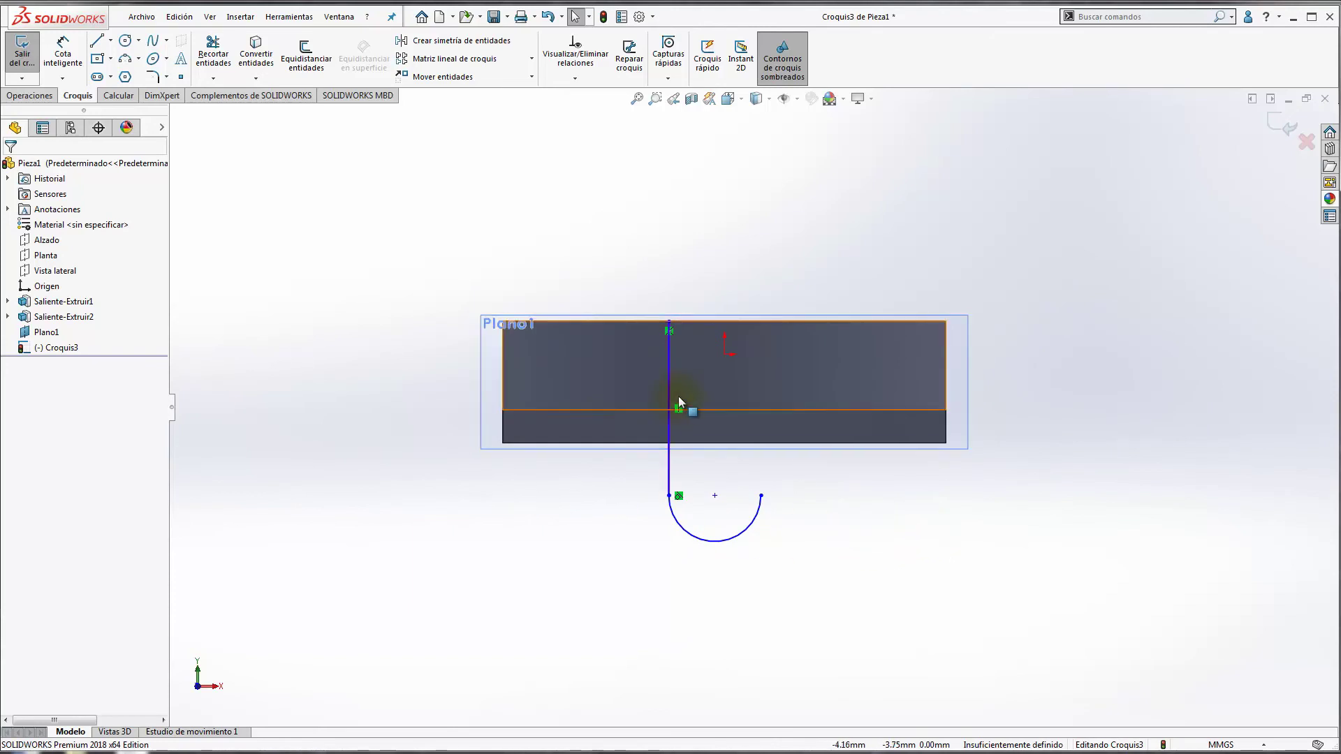
Switch the Line tool to Línea constructiva.
click(595, 576)
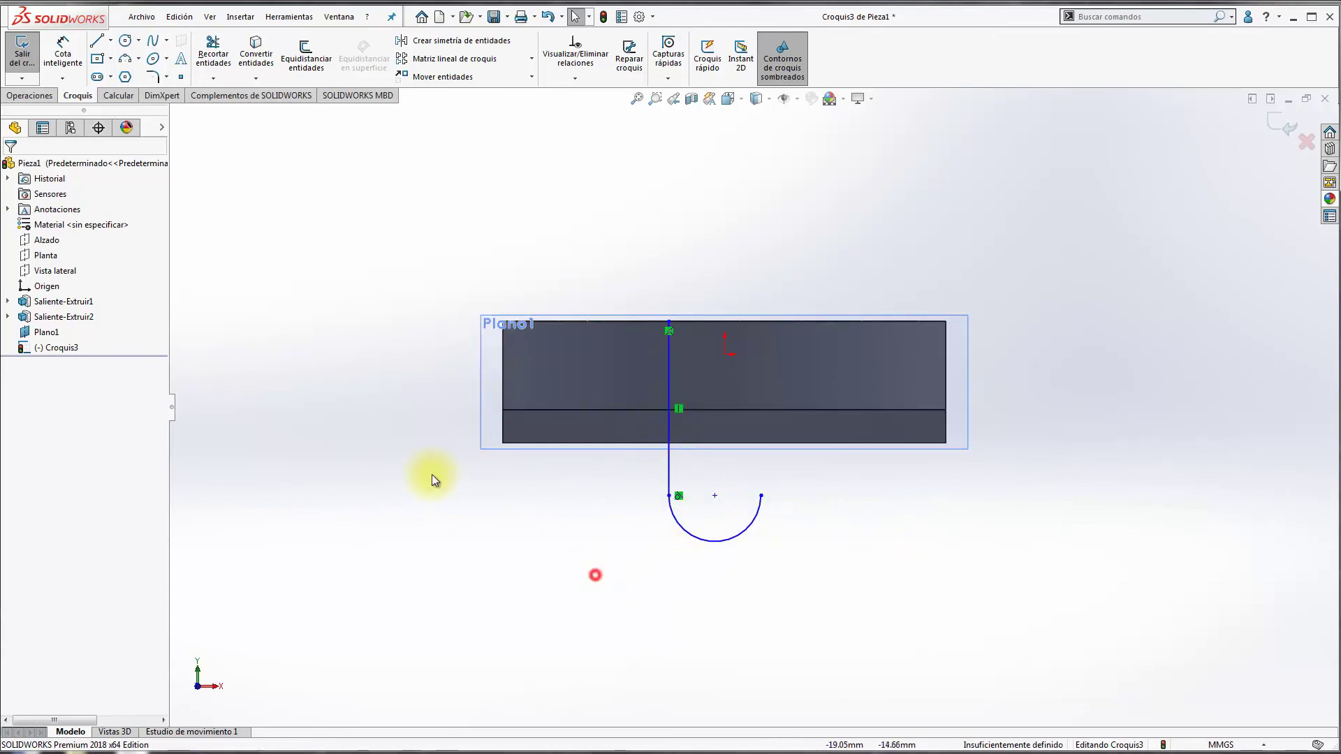
click(110, 40)
click(113, 76)
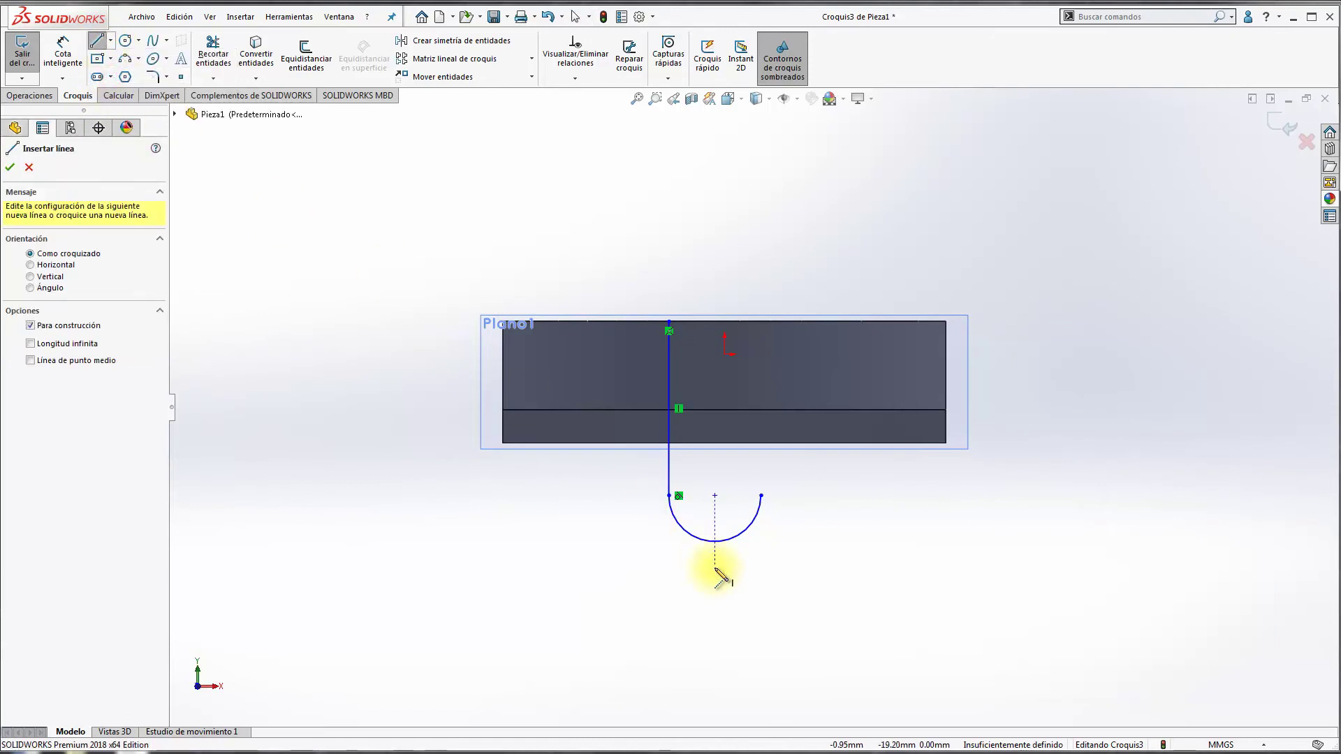
Draw a horizontal construction line below the arc.
scroll(711, 569, up, 2)
click(687, 551)
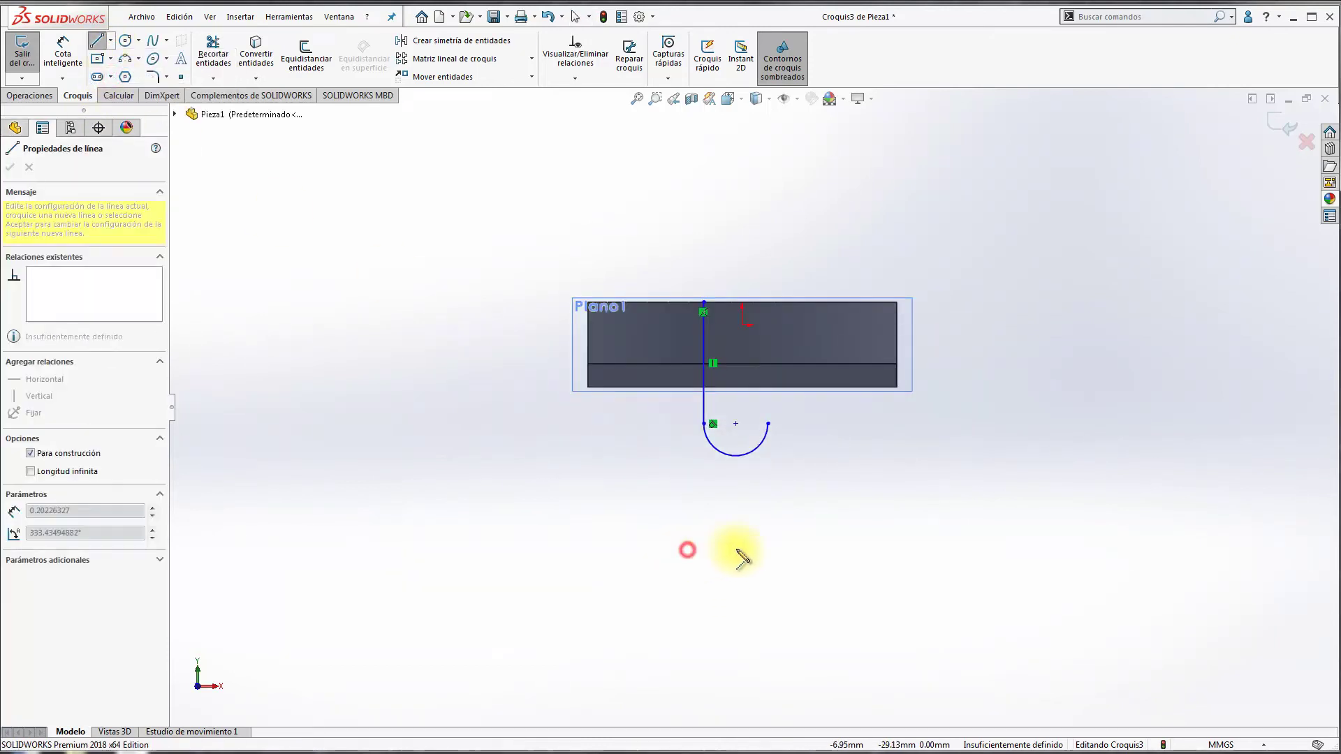
click(804, 549)
key(Escape)
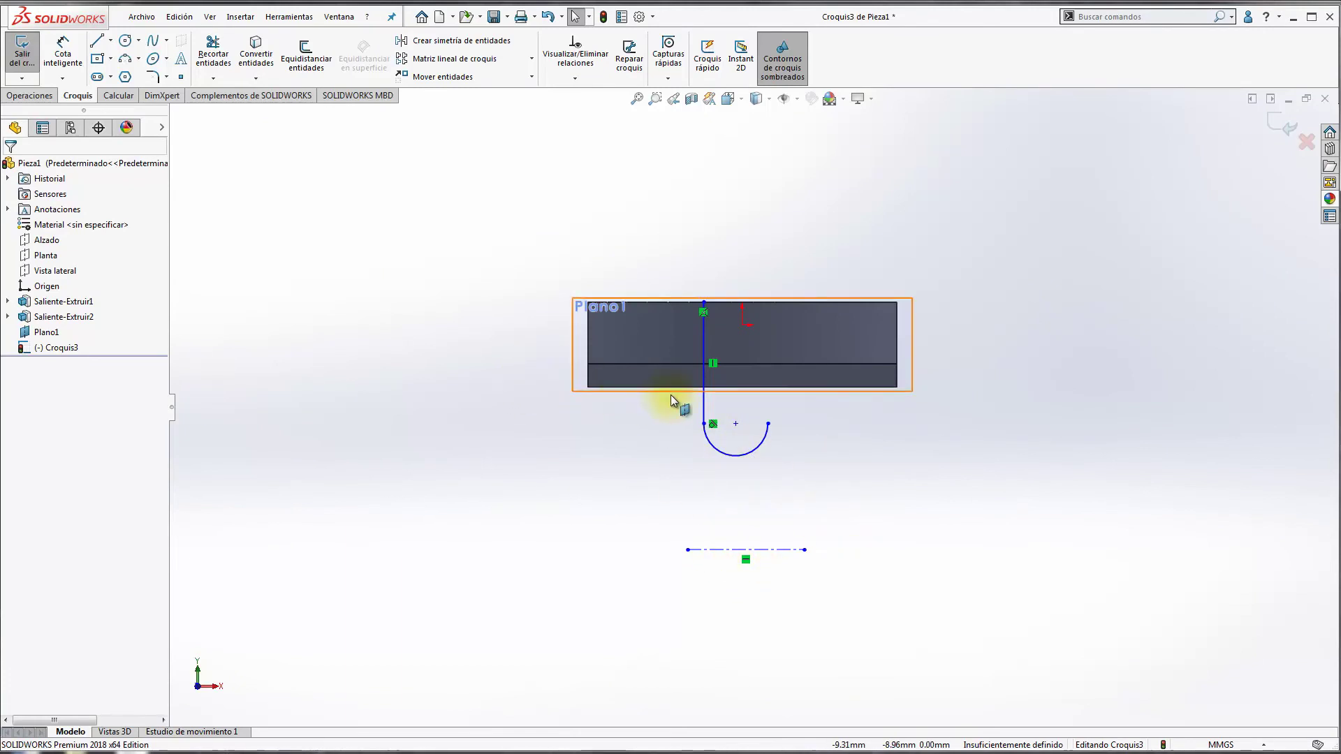
Align the arc's centre vertically with the sketch origin using a Vertical relation.
scroll(671, 398, down, 2)
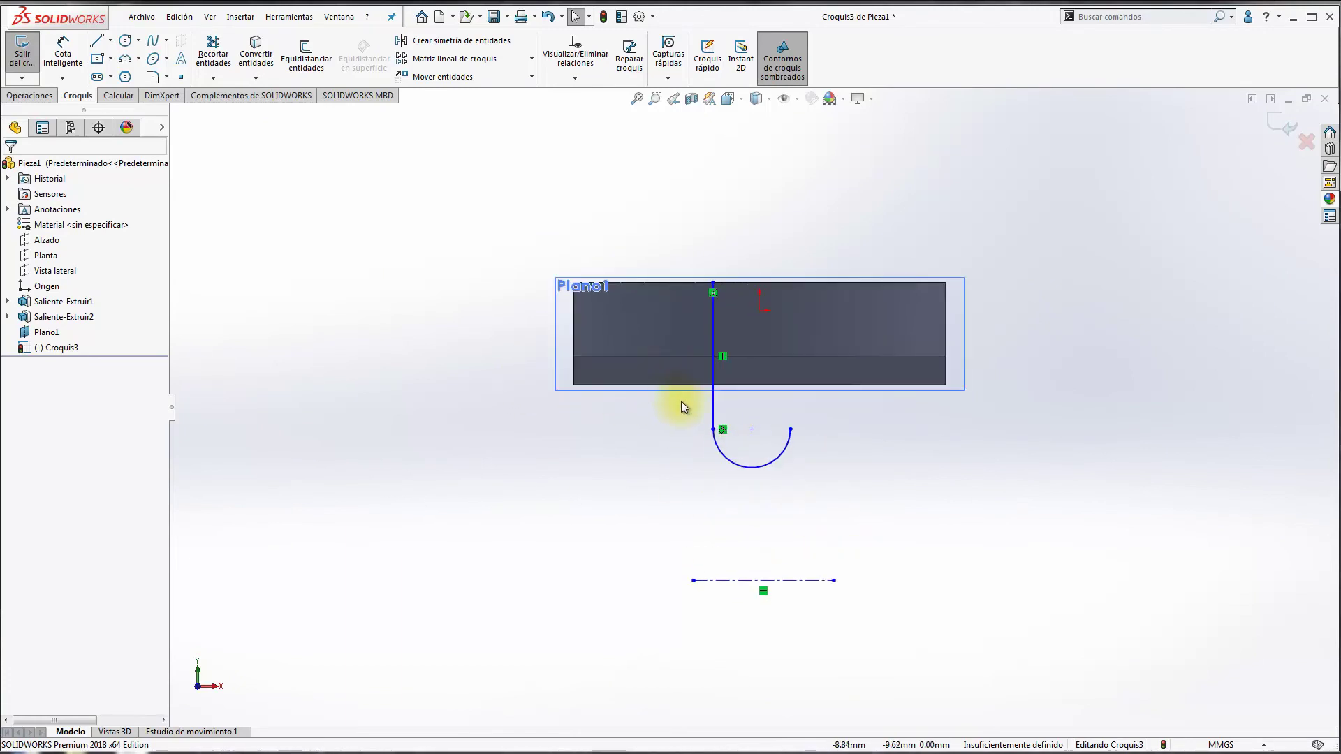
click(760, 310)
ctrl+click(753, 429)
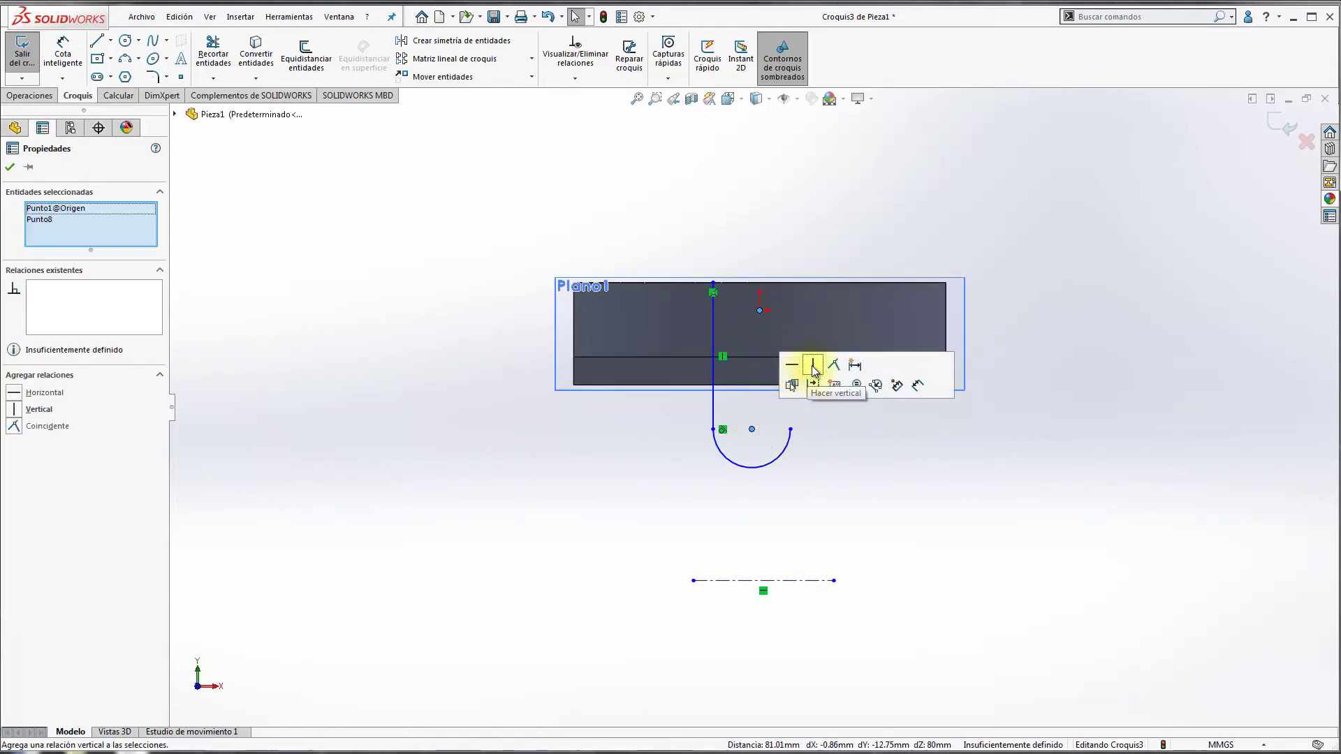
click(812, 365)
click(760, 431)
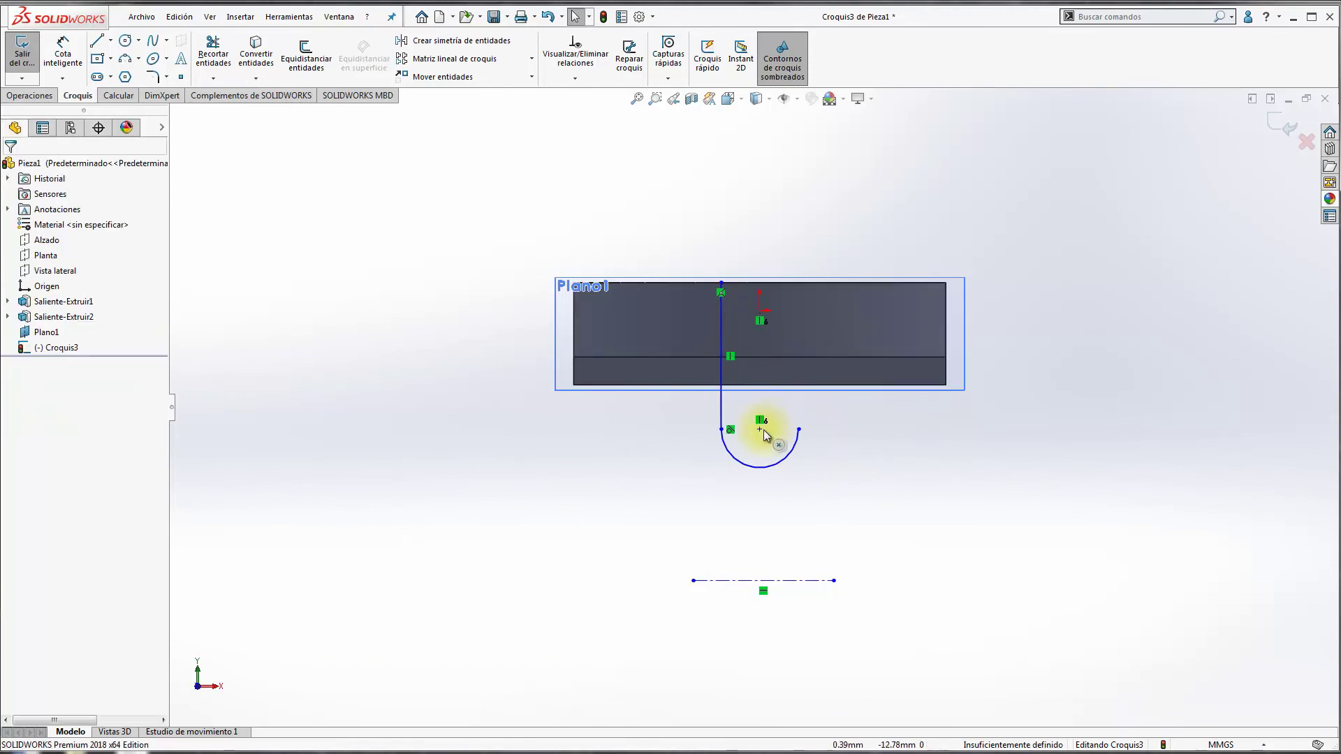
mouse_move(761, 468)
mouse_down()
mouse_move(744, 444)
mouse_move(760, 433)
mouse_up()
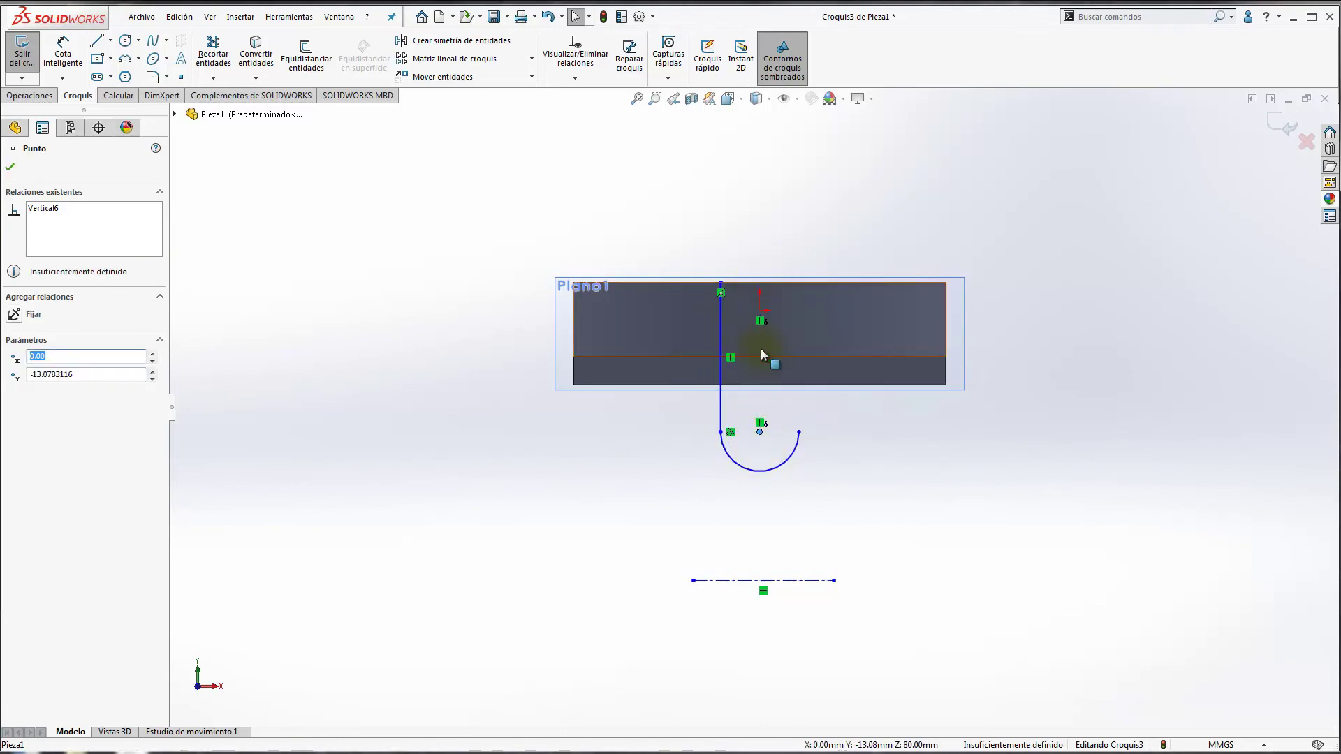
click(850, 484)
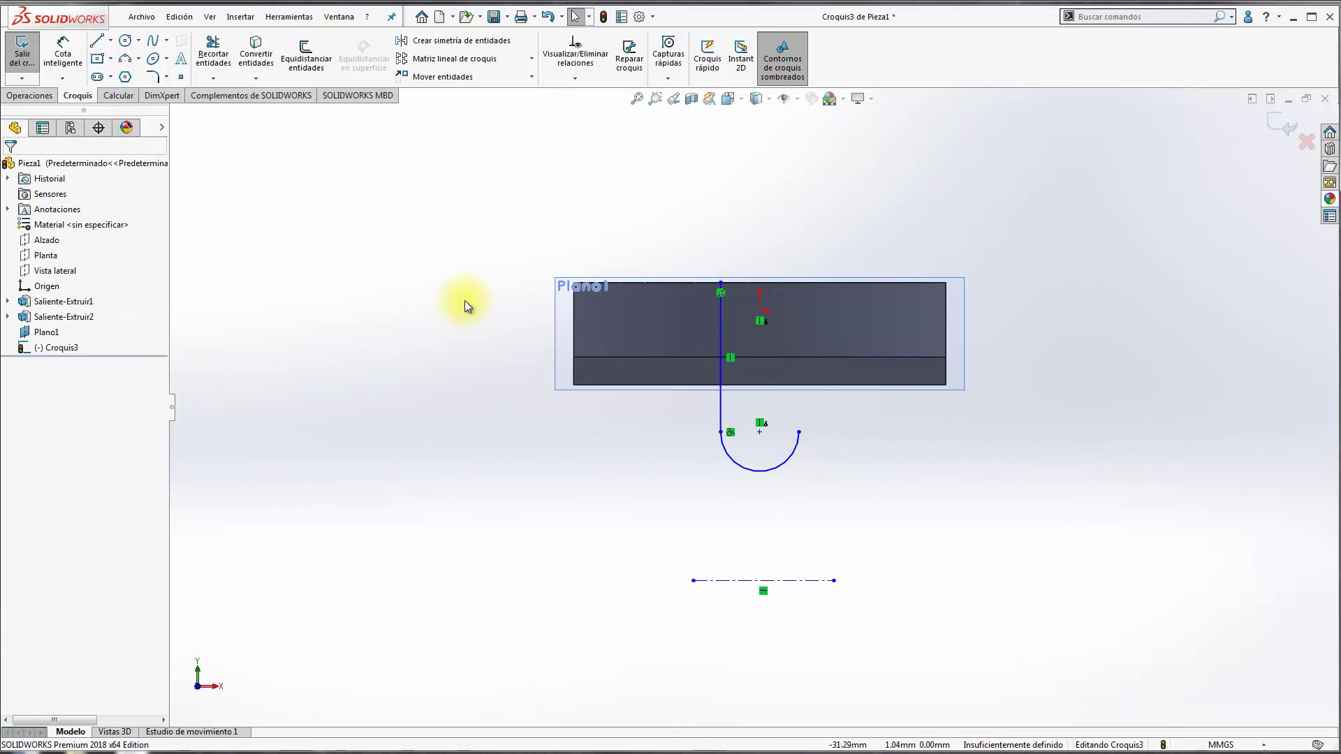
Dimension the vertical line at 8 and the arc radius at R3.
click(63, 52)
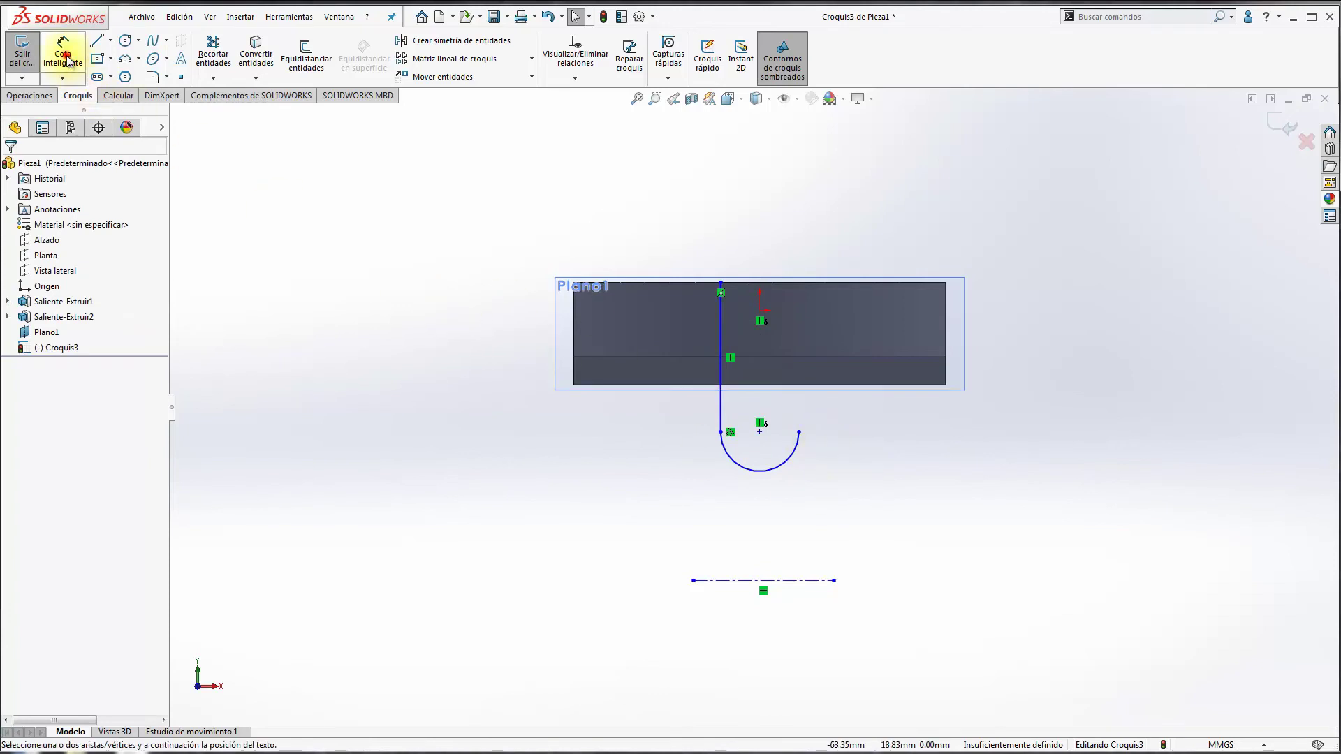
click(722, 322)
click(496, 329)
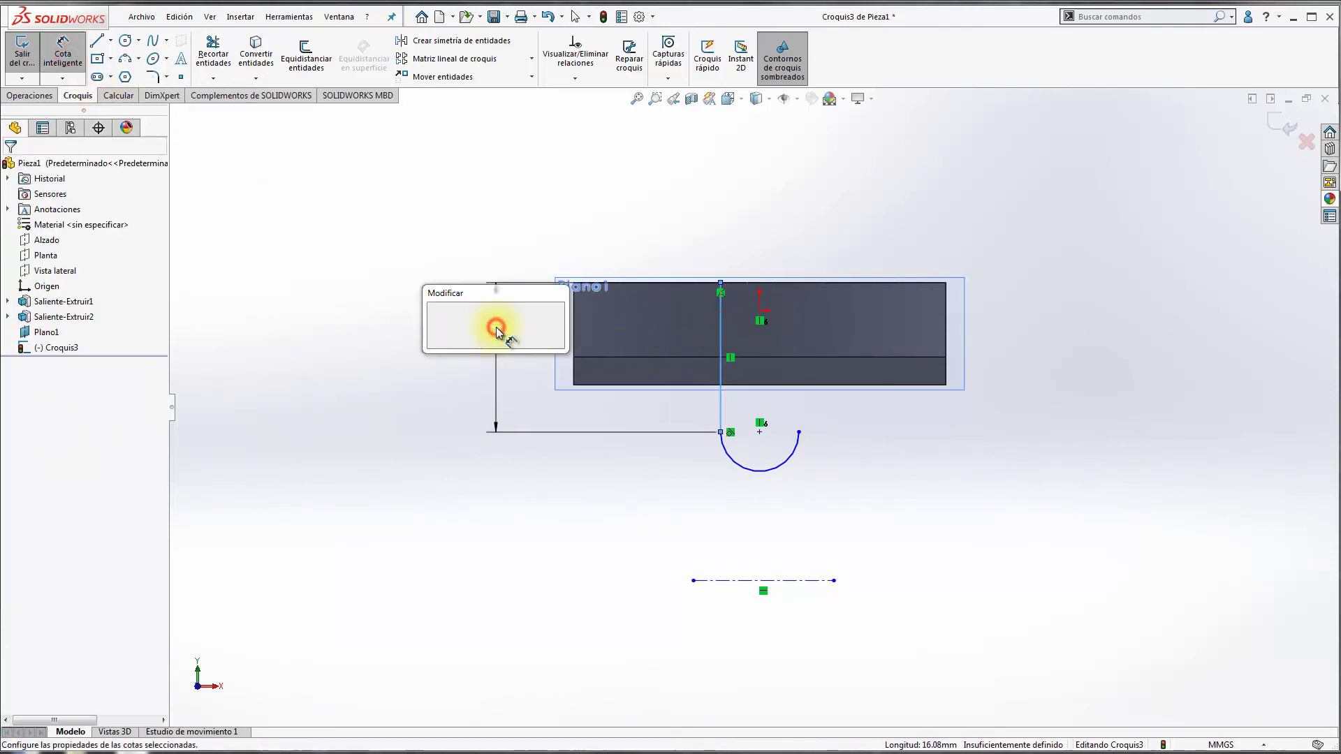
text(8mm)
key(Return)
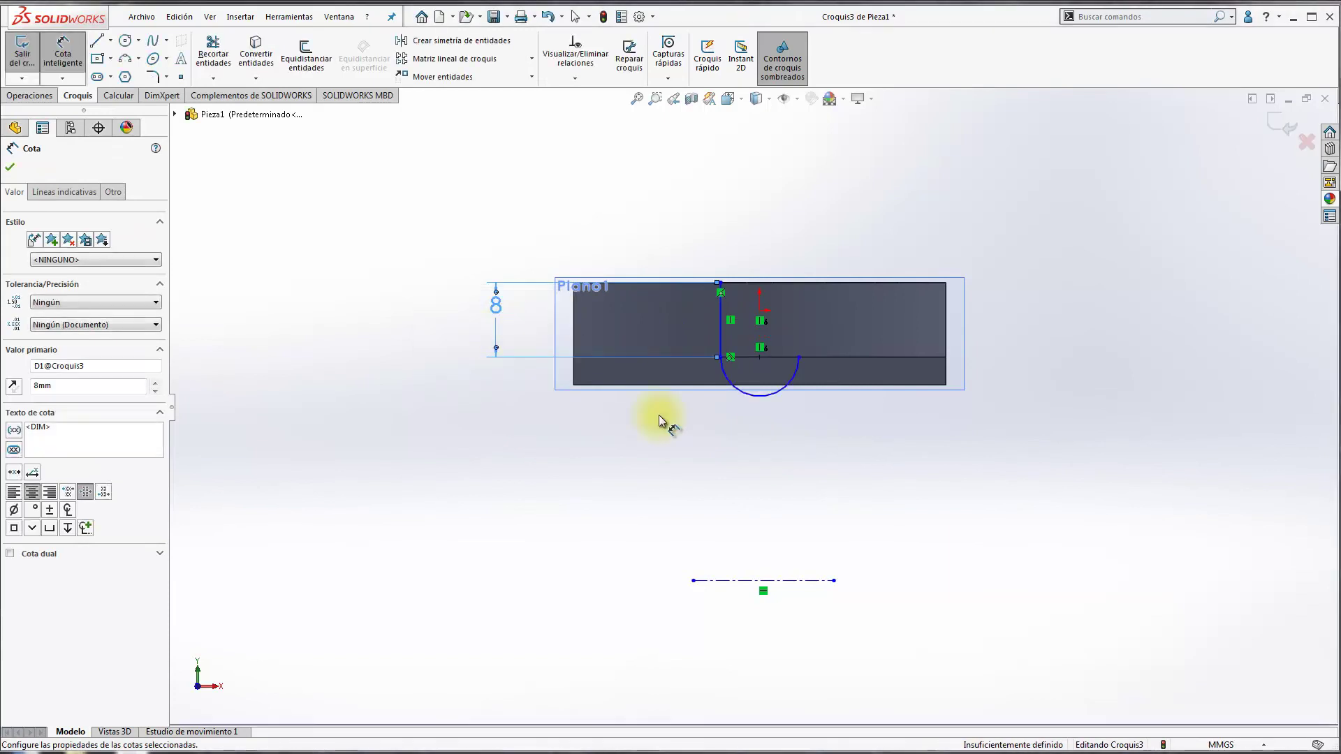
click(761, 396)
click(575, 459)
text(3)
key(Return)
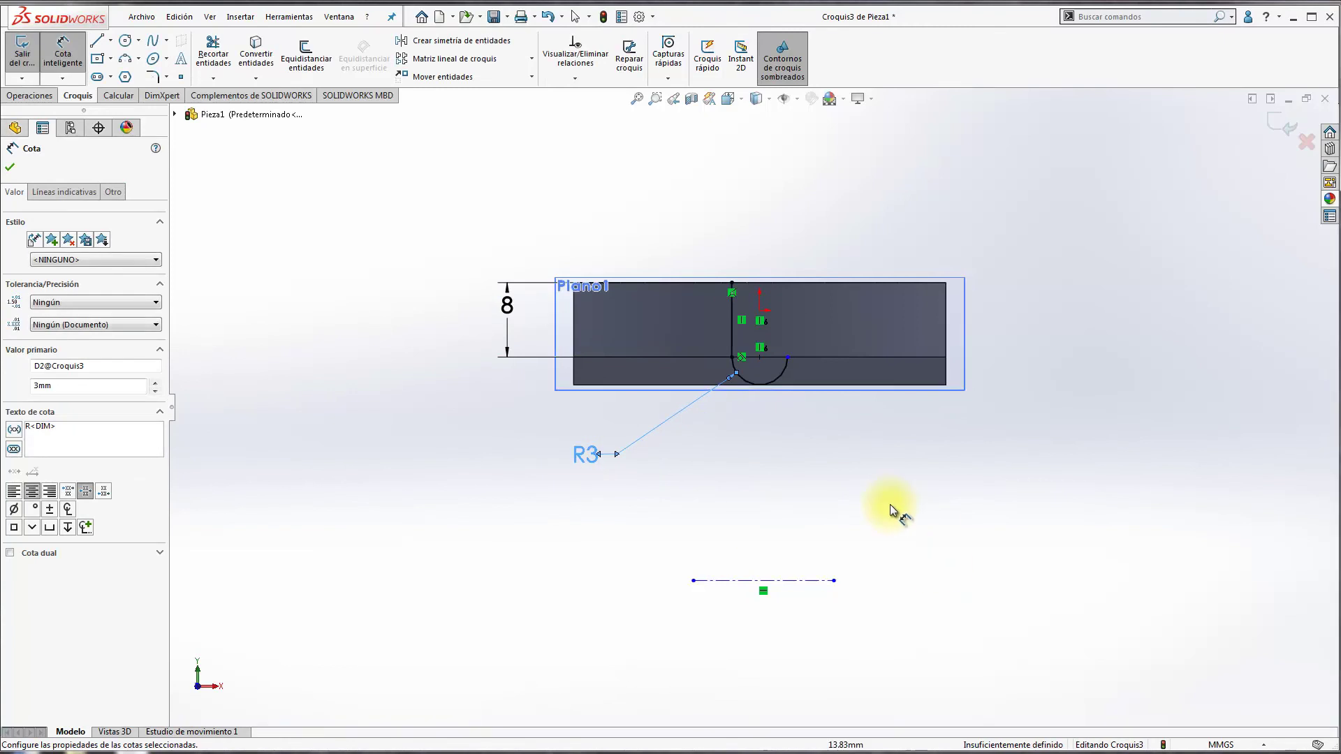
click(887, 503)
Dimension the distance from the arc to the construction line at 17 mm.
click(789, 579)
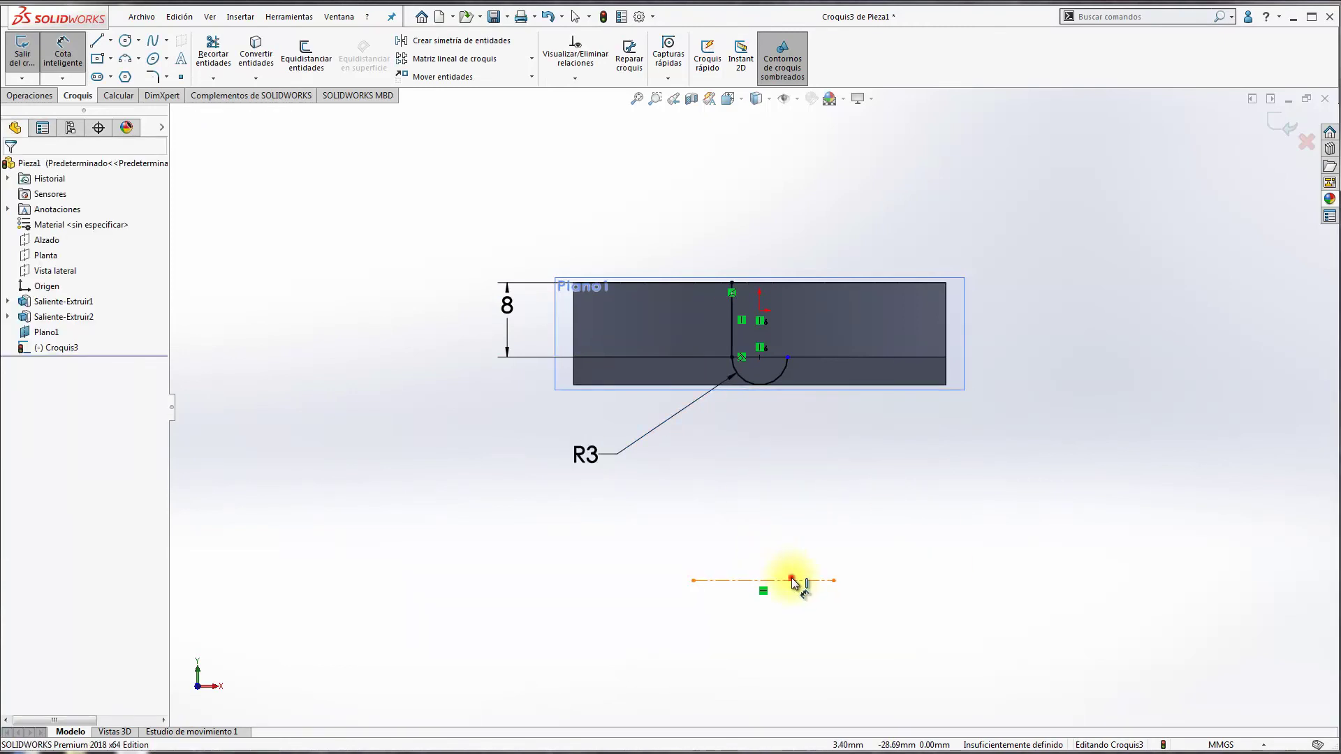
click(773, 383)
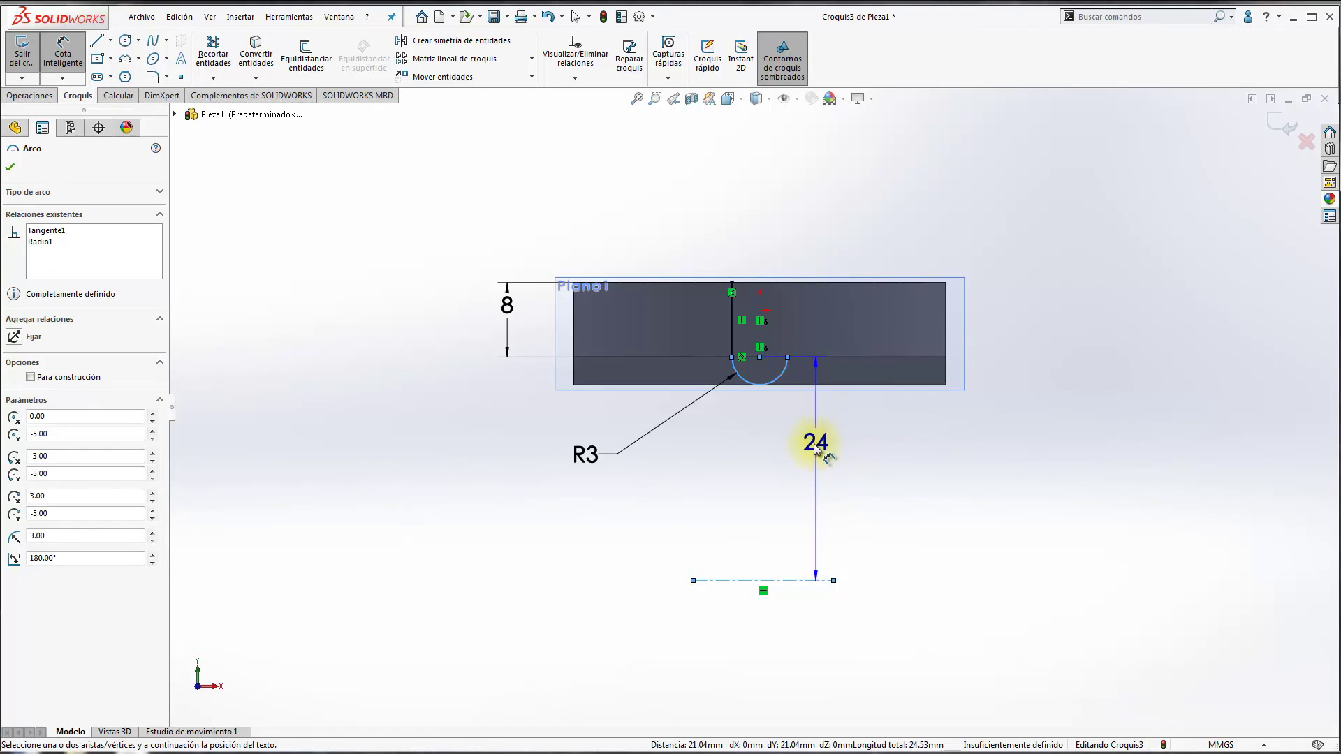
key(Escape)
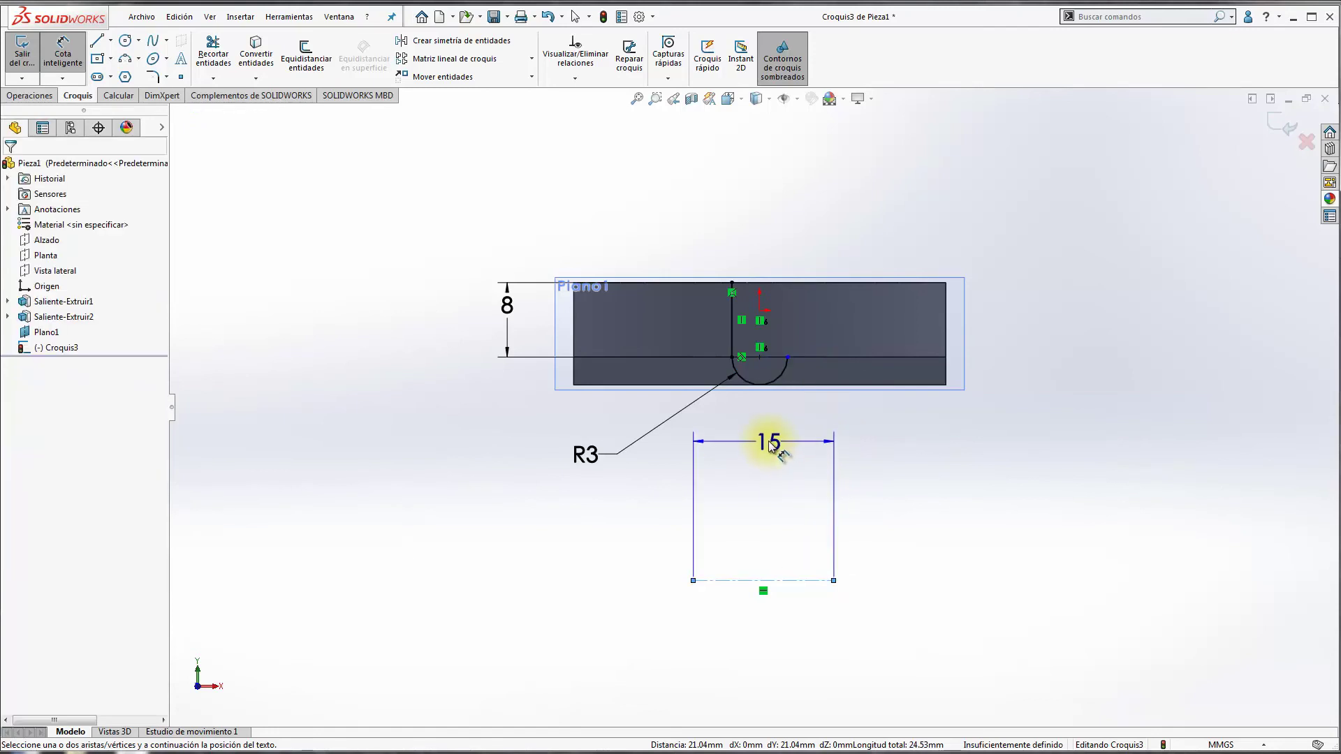
click(777, 378)
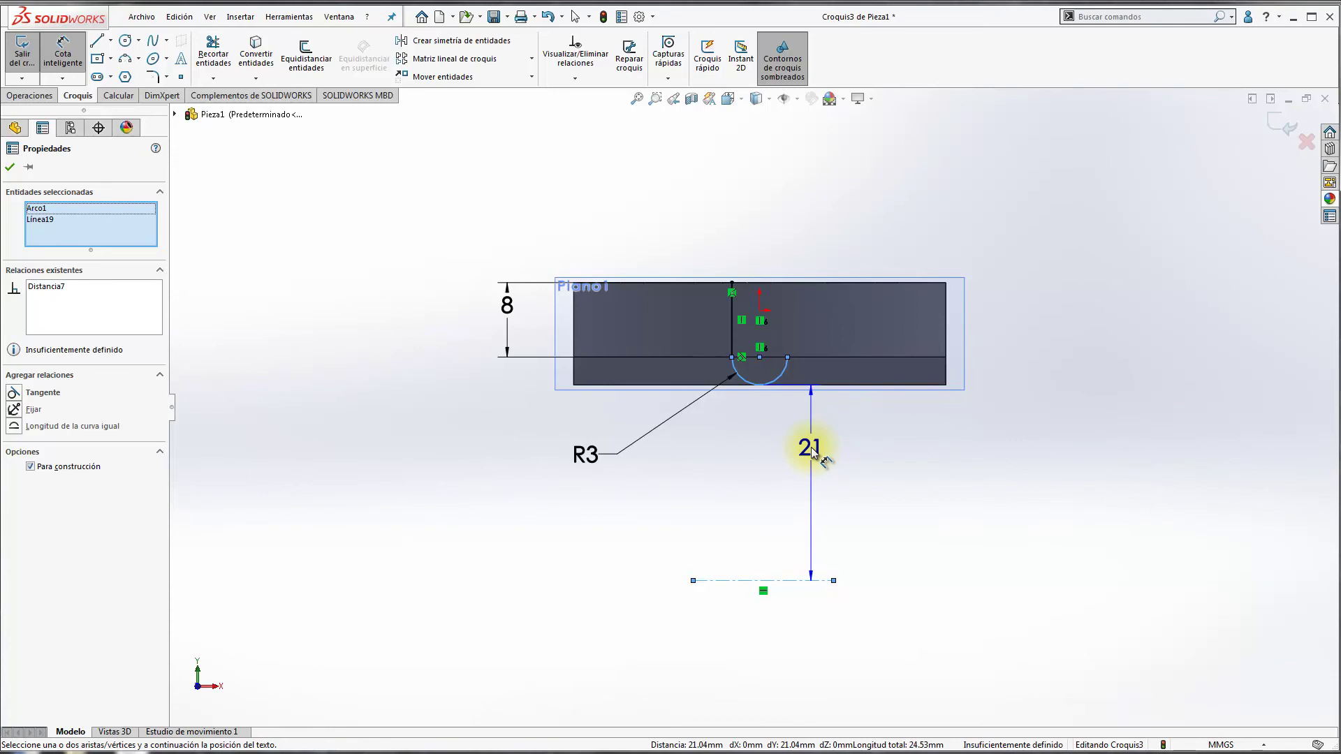
click(811, 448)
text(17)
key(Return)
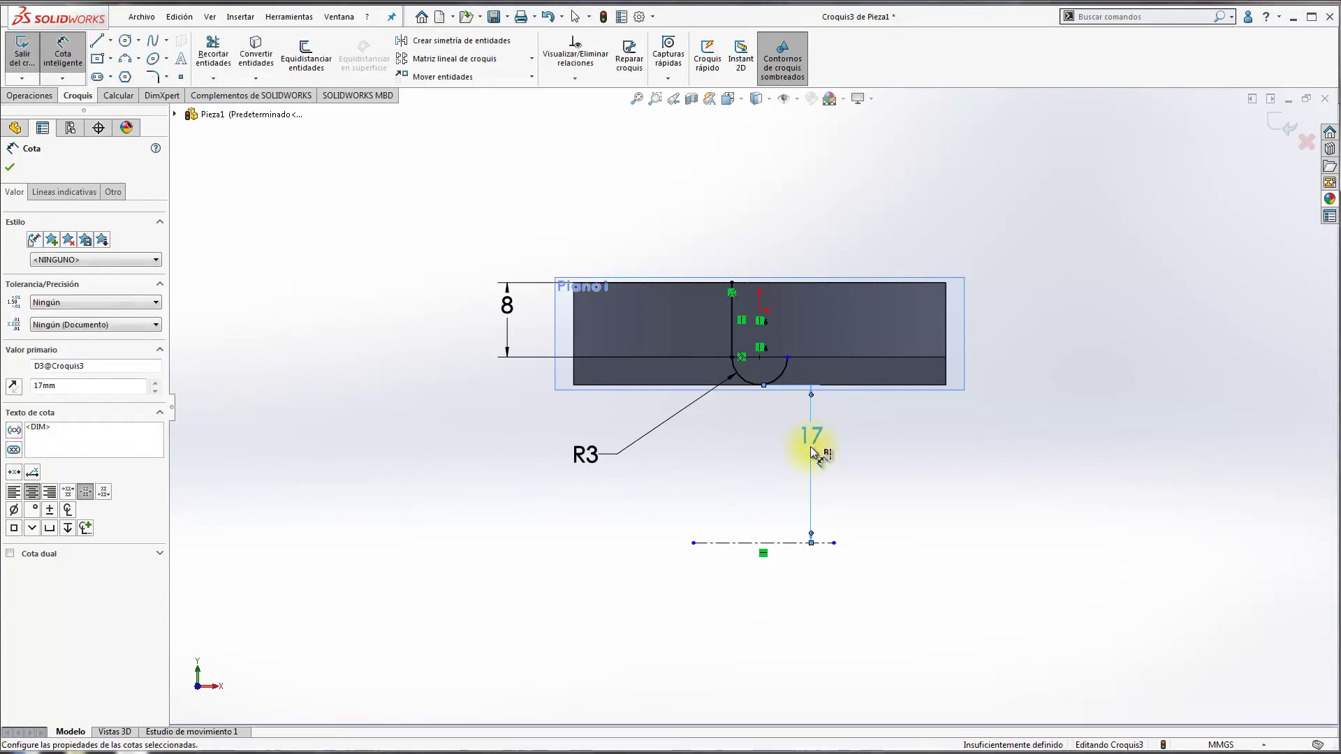
click(768, 438)
key(Escape)
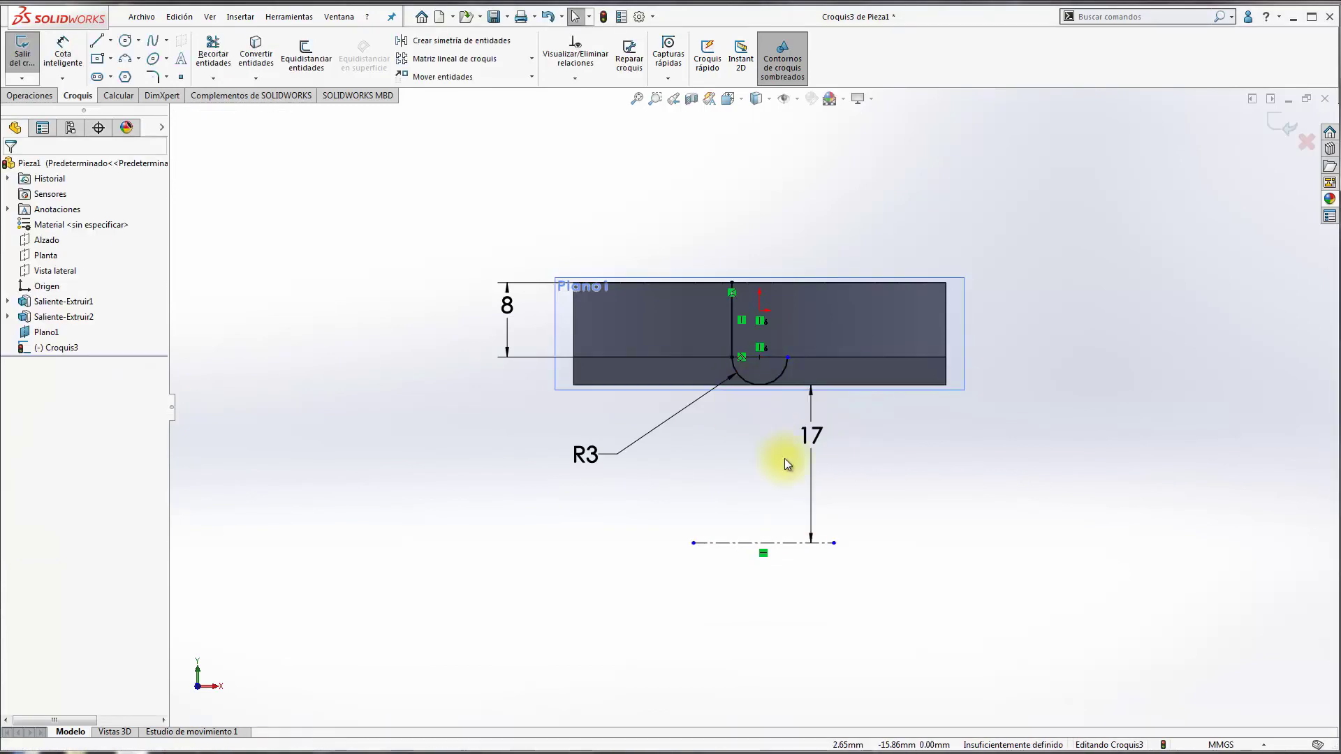
Drag the R3 arc's endpoint down and make it Horizontal with the arc centre.
scroll(768, 450, down, 1)
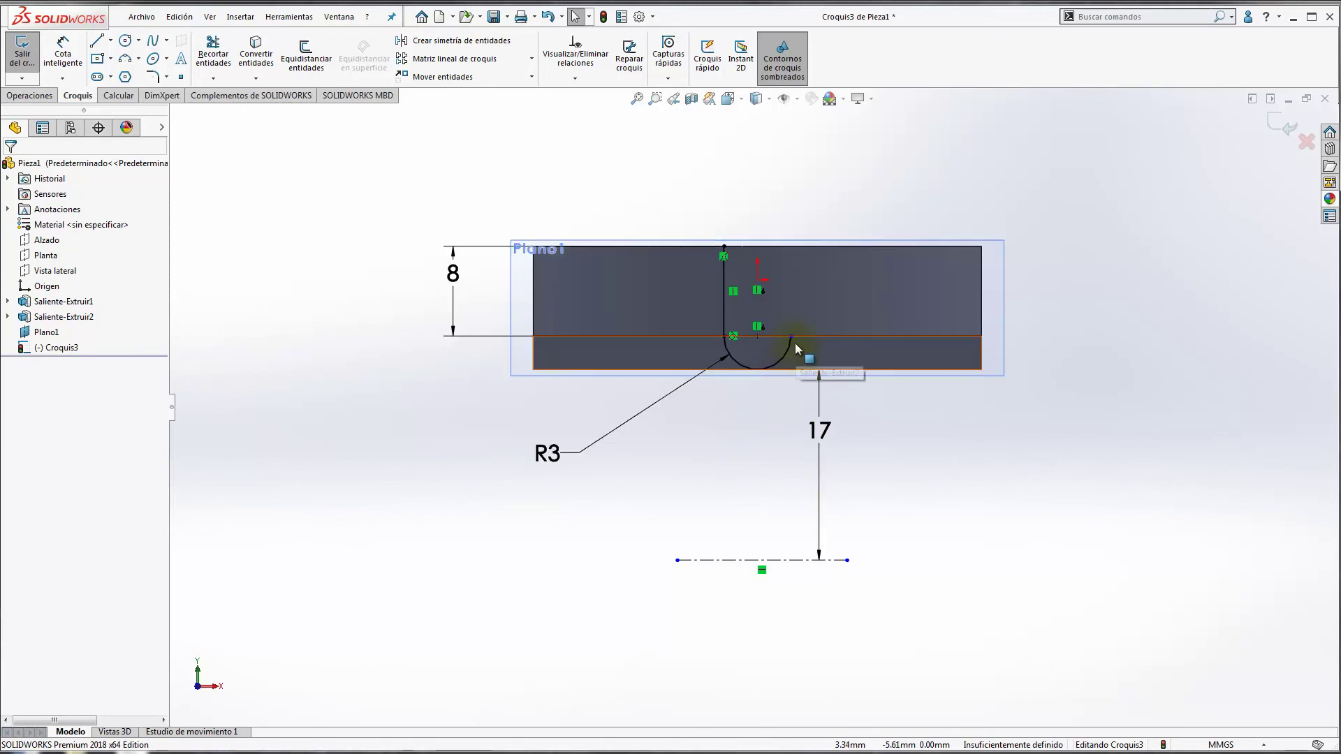
mouse_move(791, 340)
mouse_down()
mouse_move(801, 356)
mouse_move(783, 302)
mouse_up()
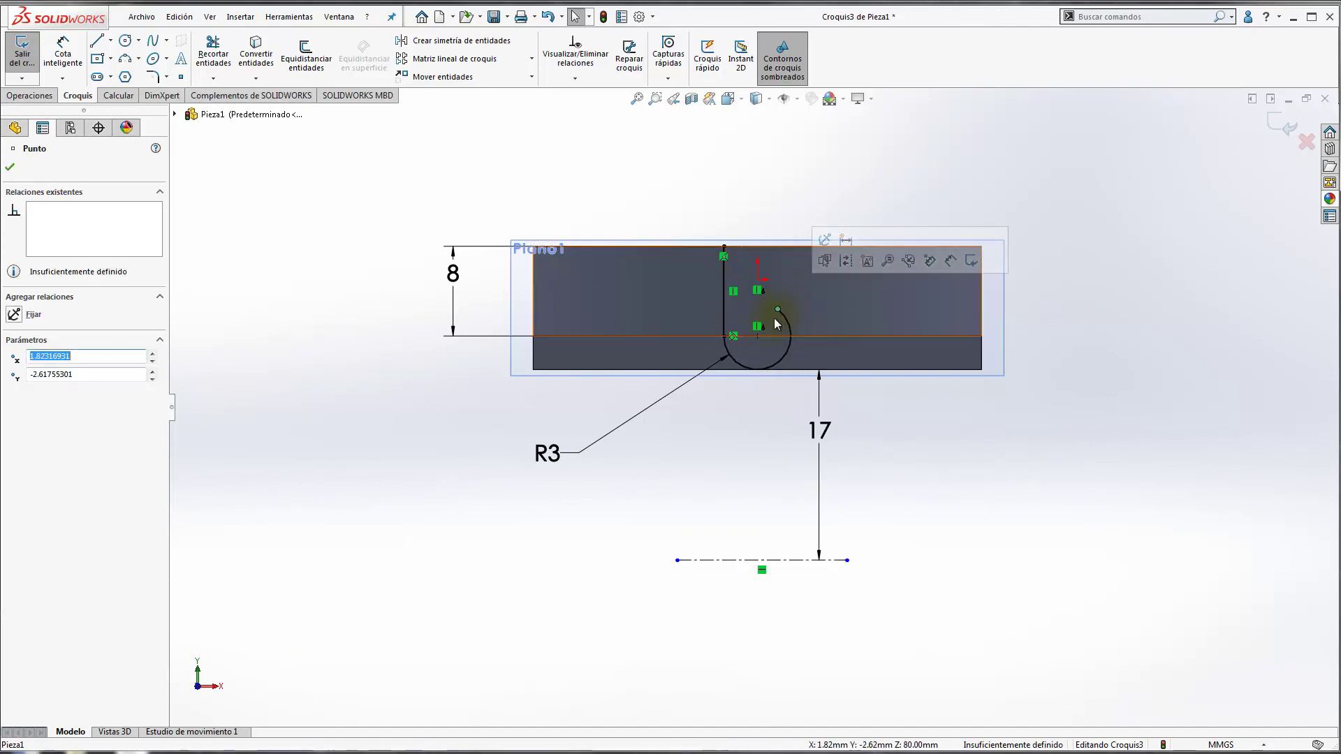
ctrl+click(757, 337)
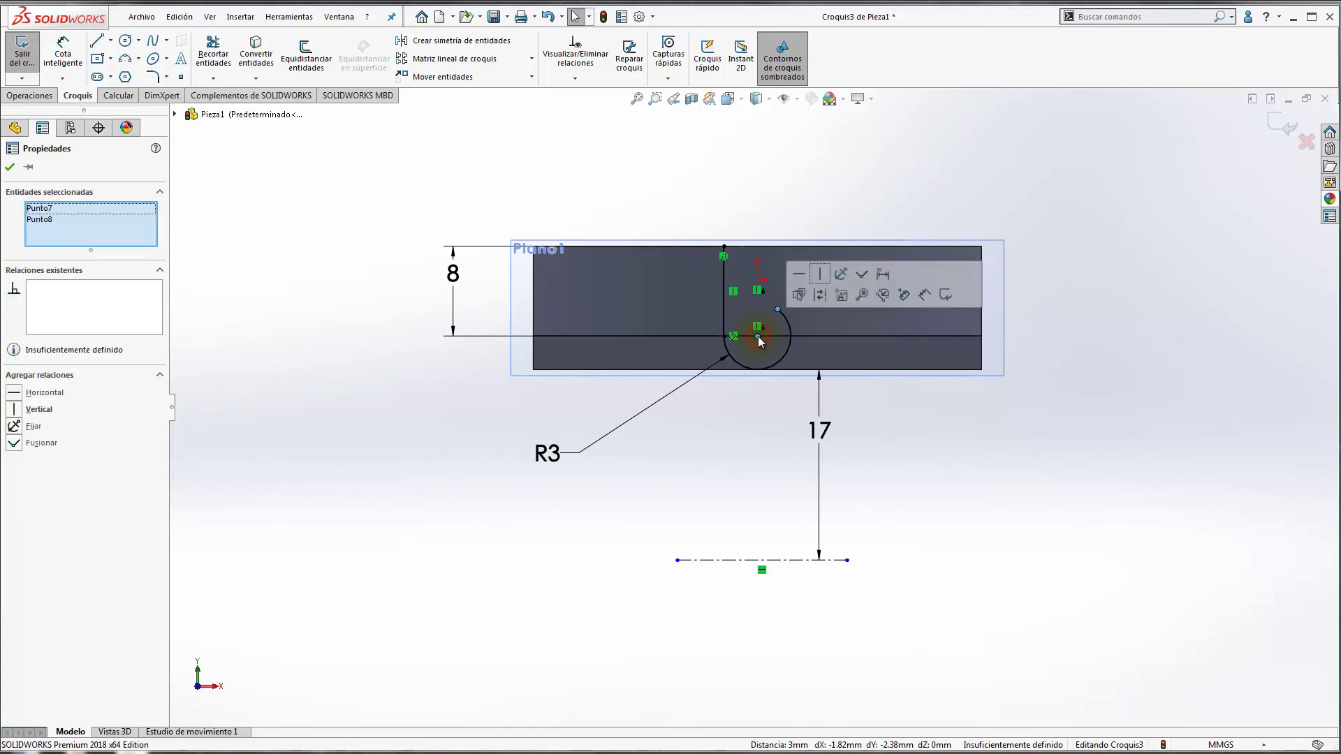
click(802, 279)
click(791, 206)
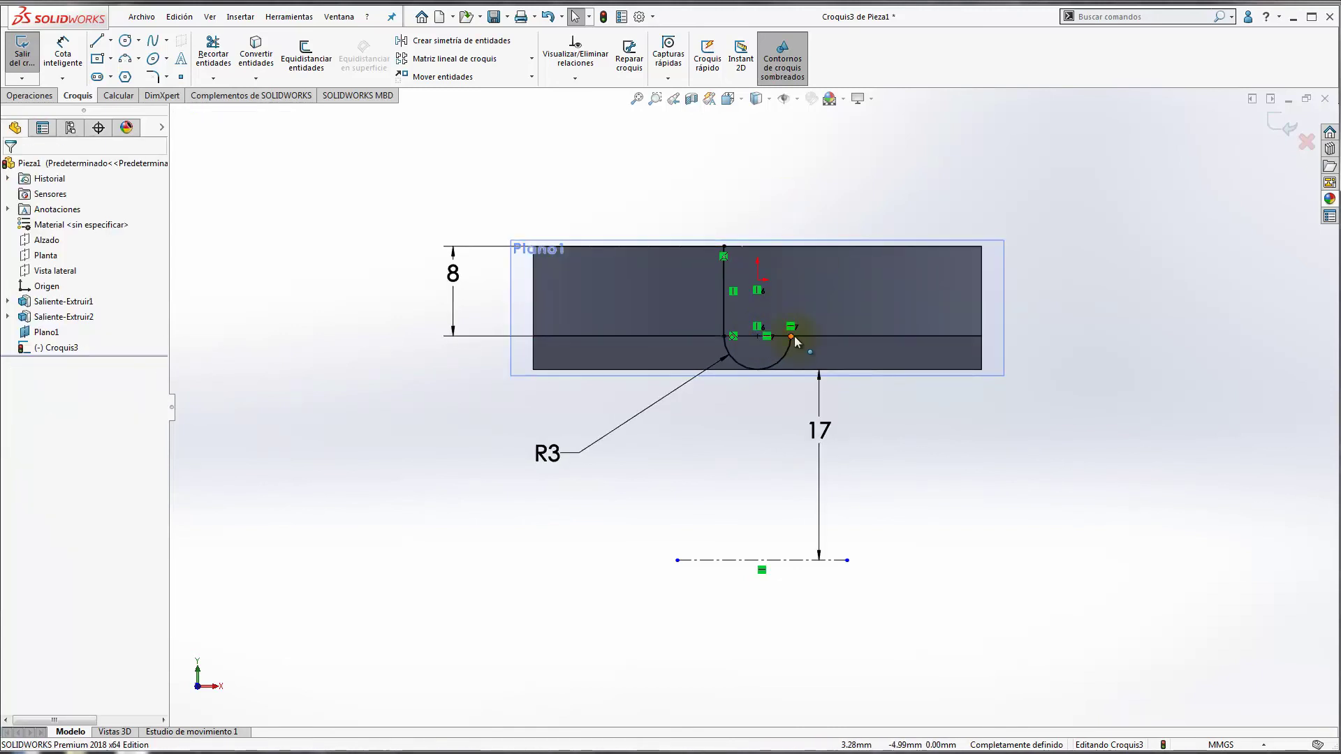
click(793, 338)
click(816, 360)
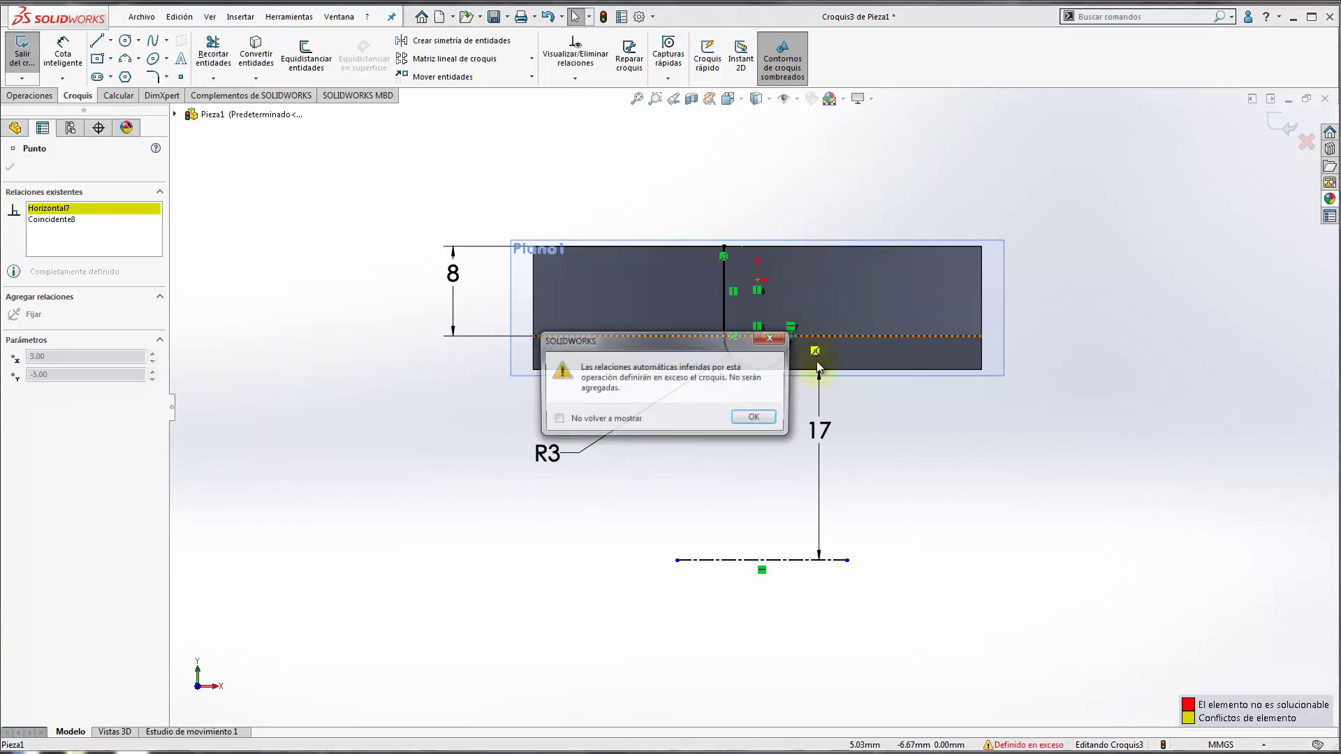
click(740, 419)
click(951, 433)
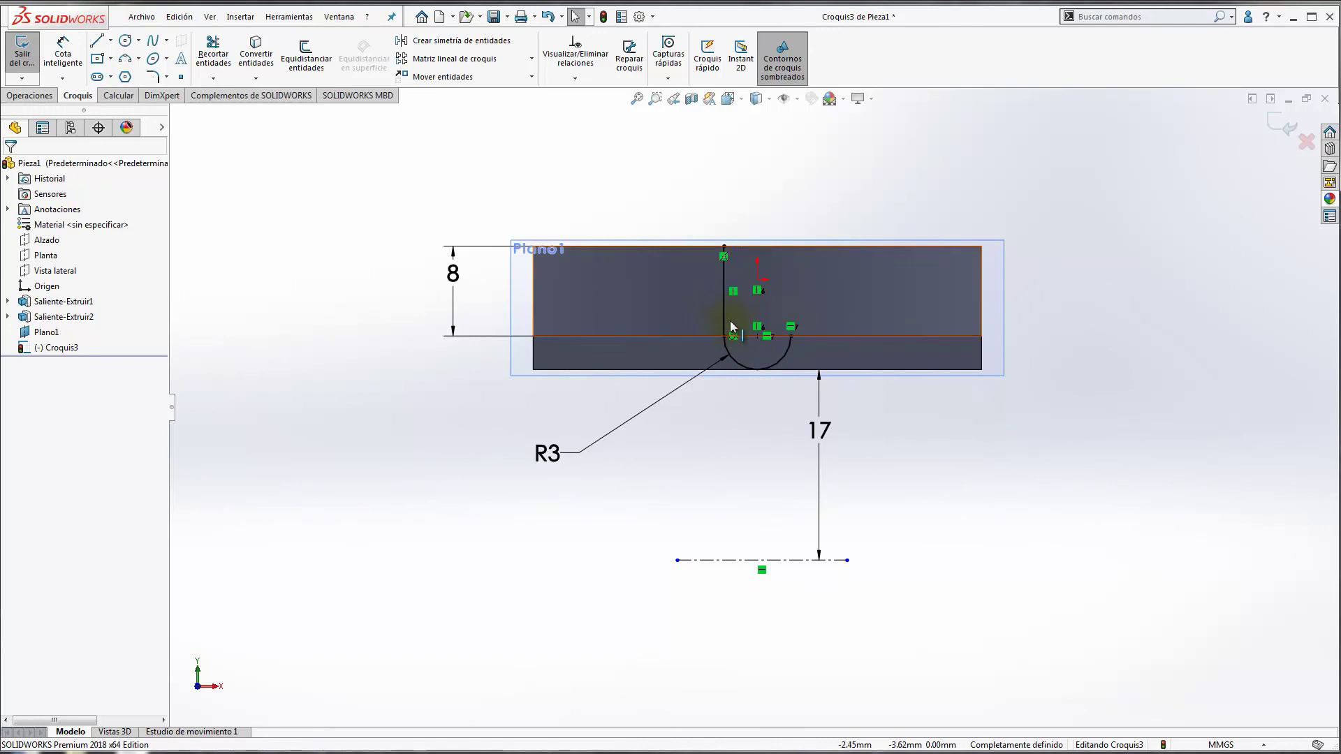
Start Revolución de saliente/base on Croquis3, leaving the sketch open for a thin-feature revolve.
click(31, 95)
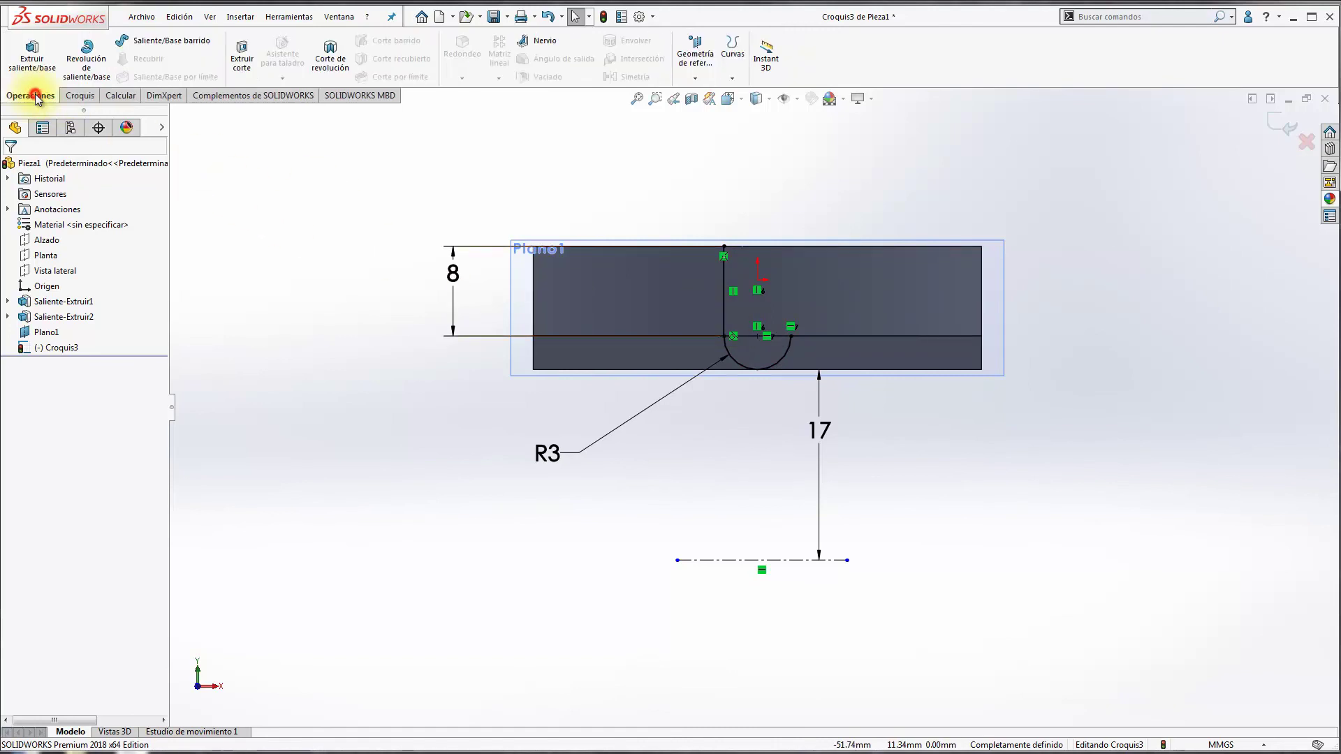
click(86, 61)
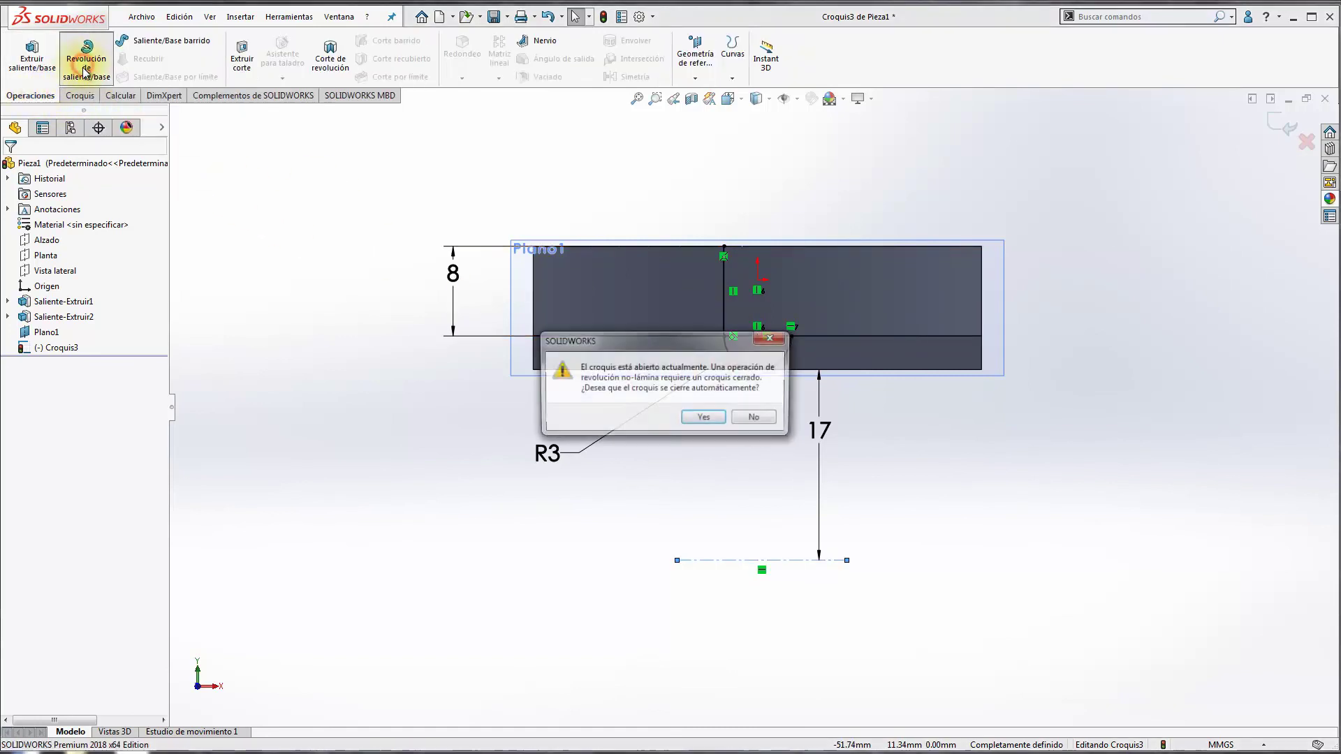
drag(655, 347, 475, 291)
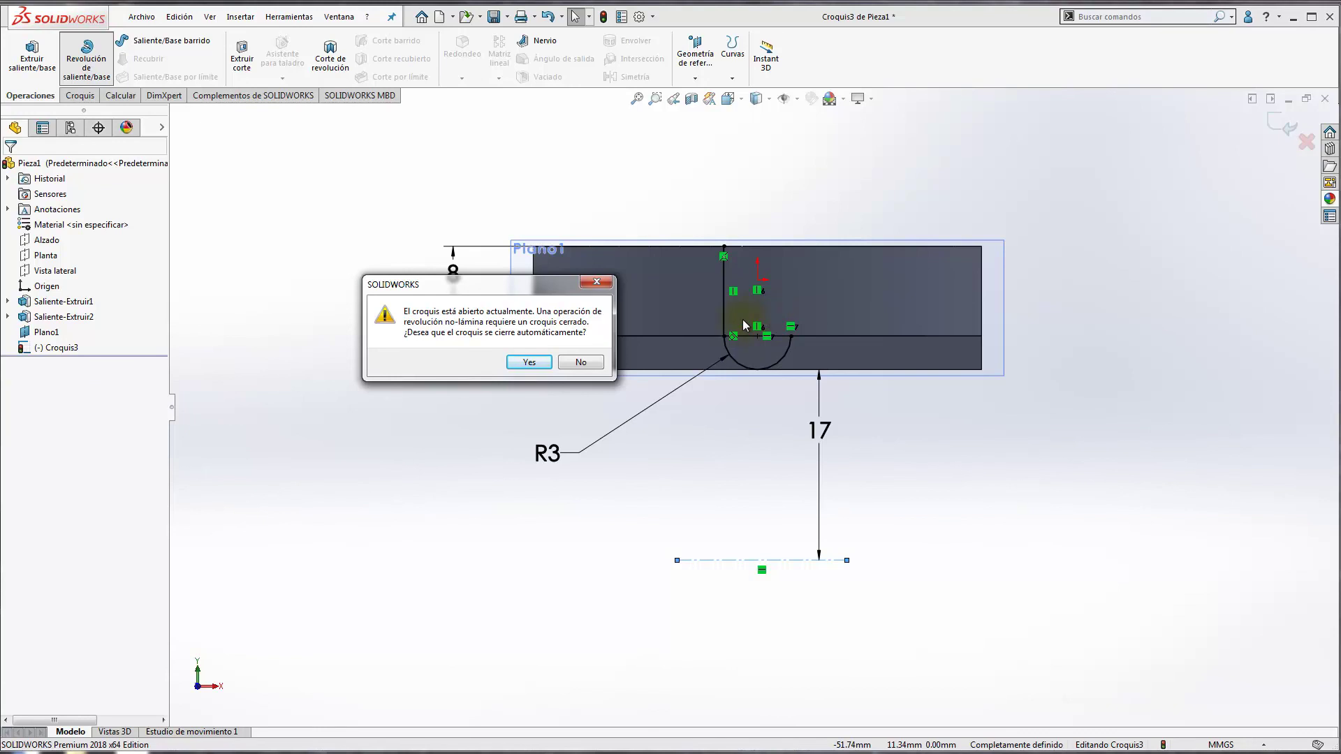
click(580, 362)
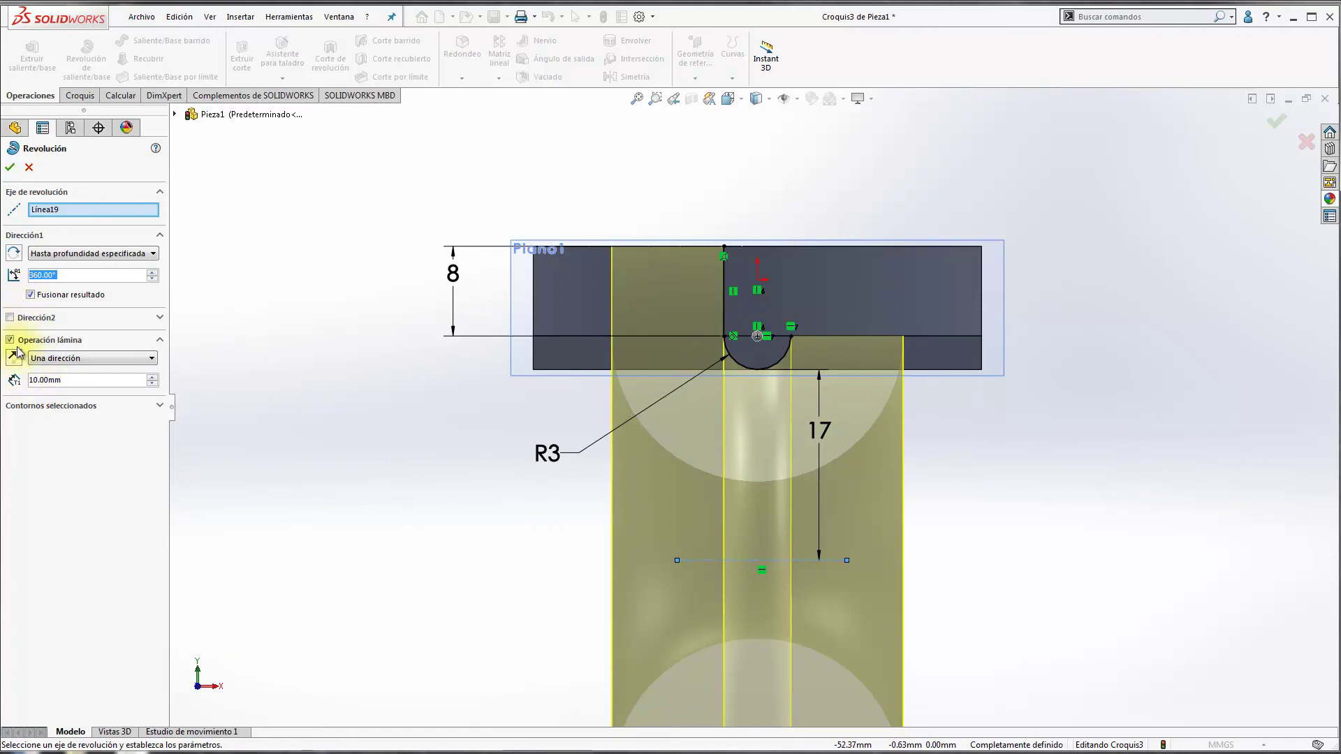
Give the thin revolve a 3 mm wall thickness and check the preview.
double_click(72, 380)
text(3)
key(Return)
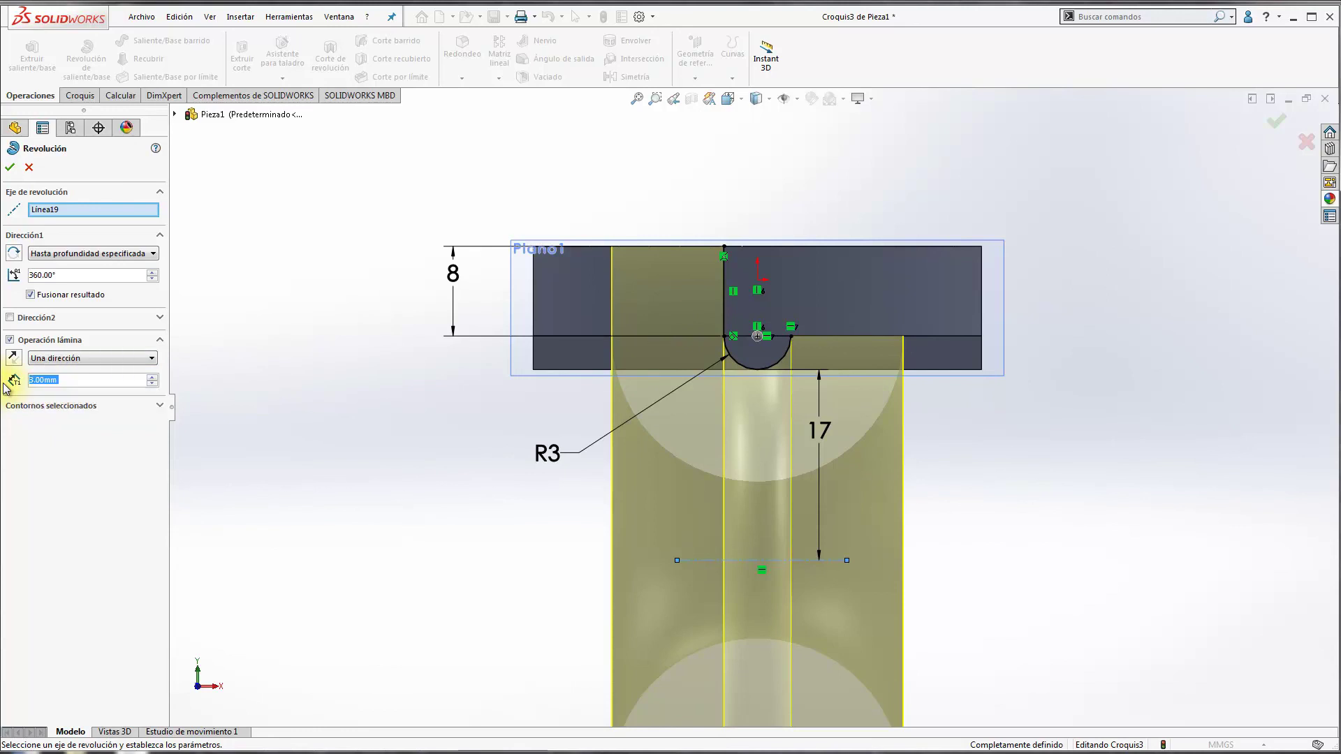
click(15, 455)
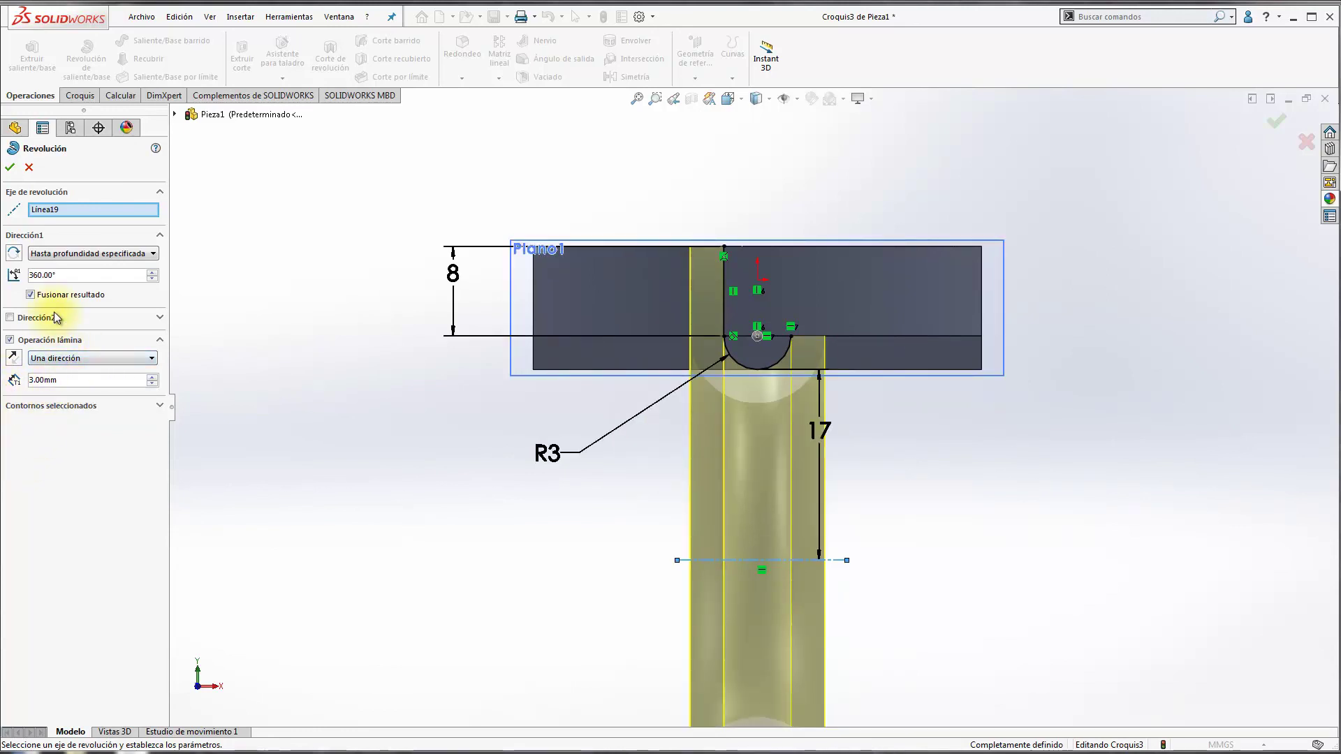
middle_drag(311, 347, 432, 345)
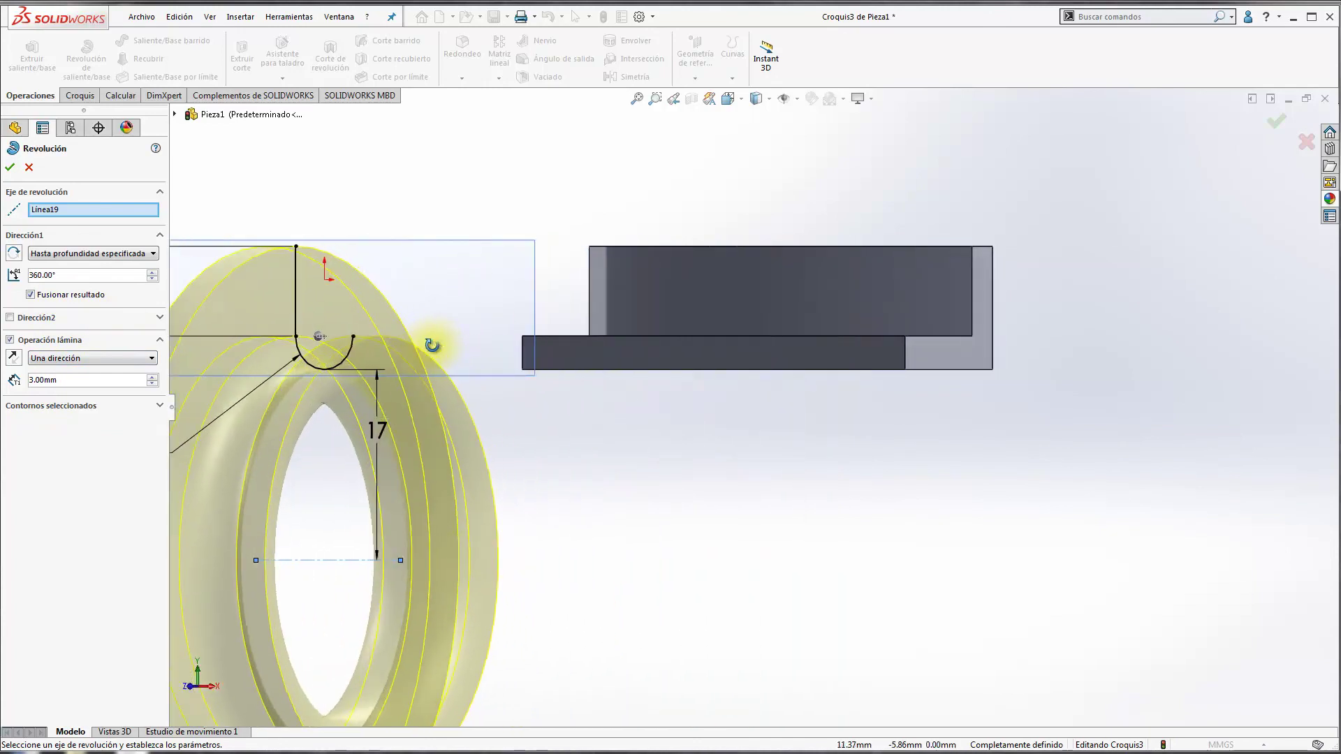
scroll(338, 412, up, 5)
mouse_move(715, 486)
middle_down()
mouse_move(692, 514)
mouse_move(443, 559)
middle_up()
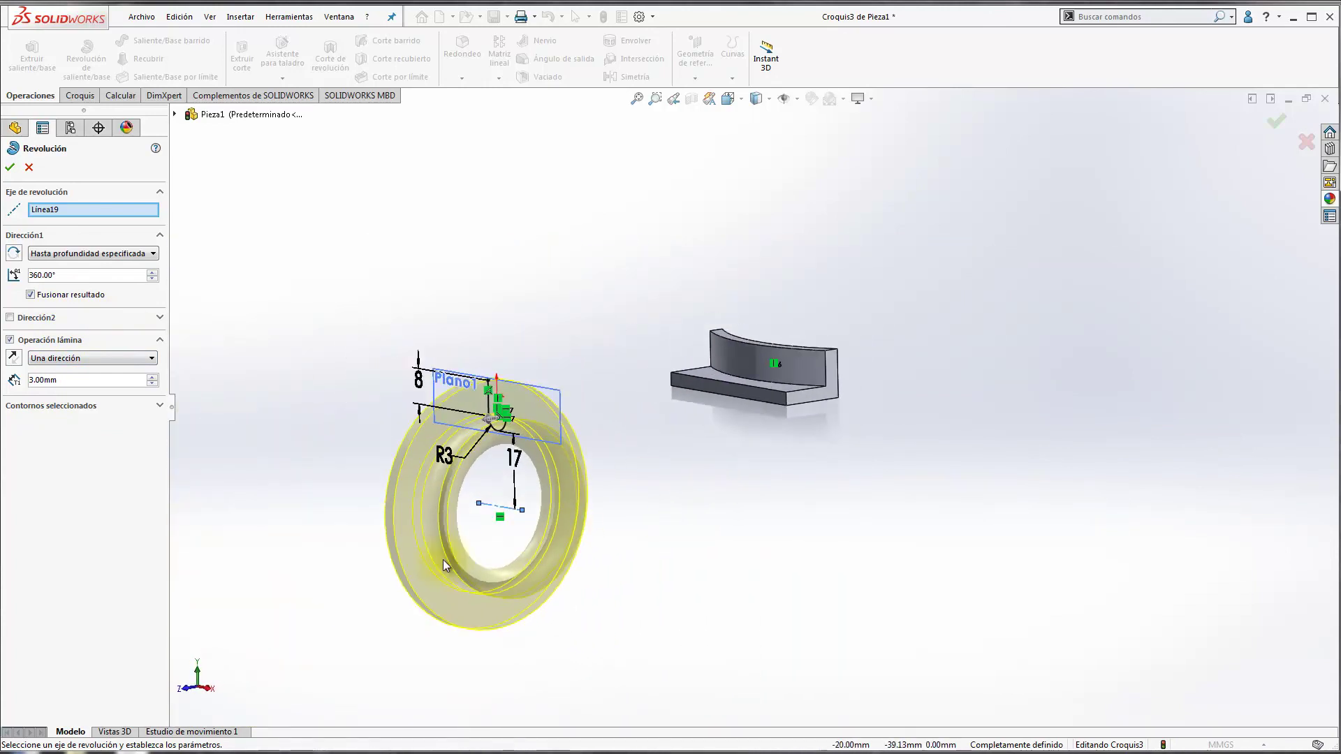
scroll(442, 559, down, 4)
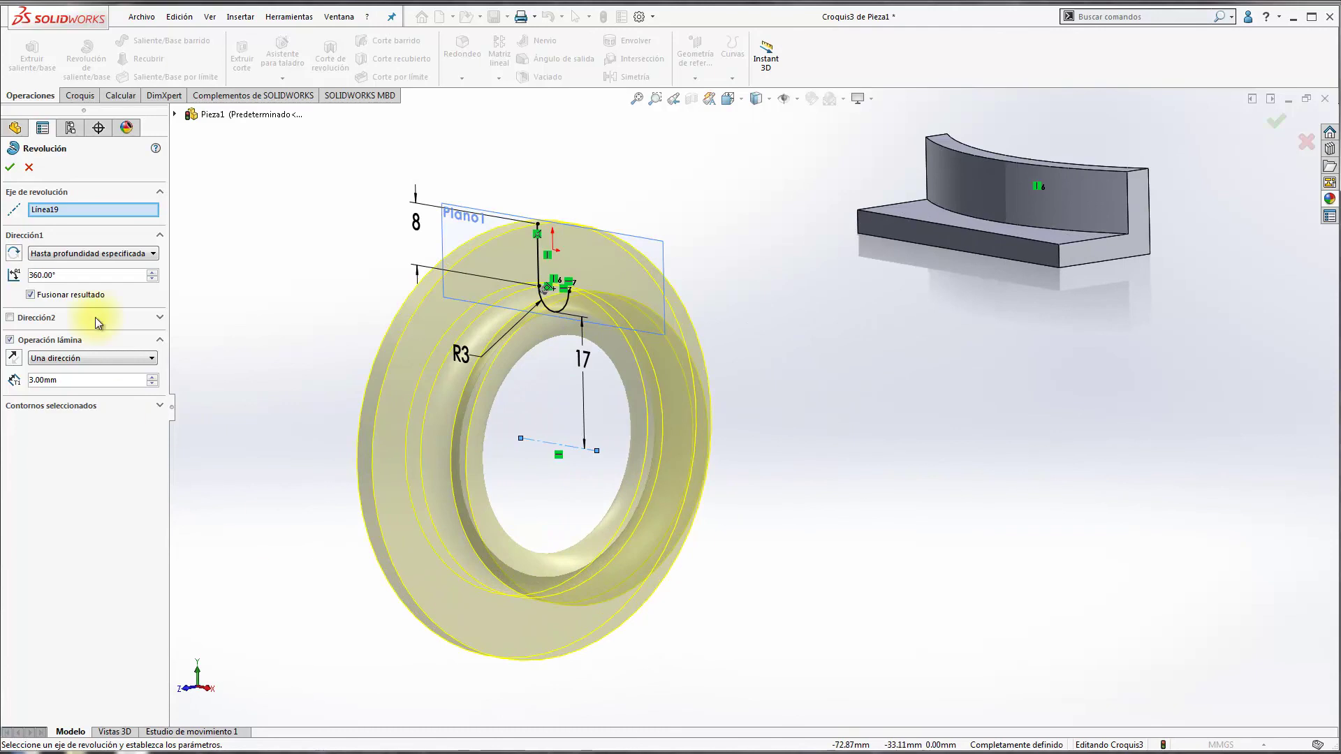
Set the revolve angle to 90° and reverse its sweep direction.
double_click(71, 276)
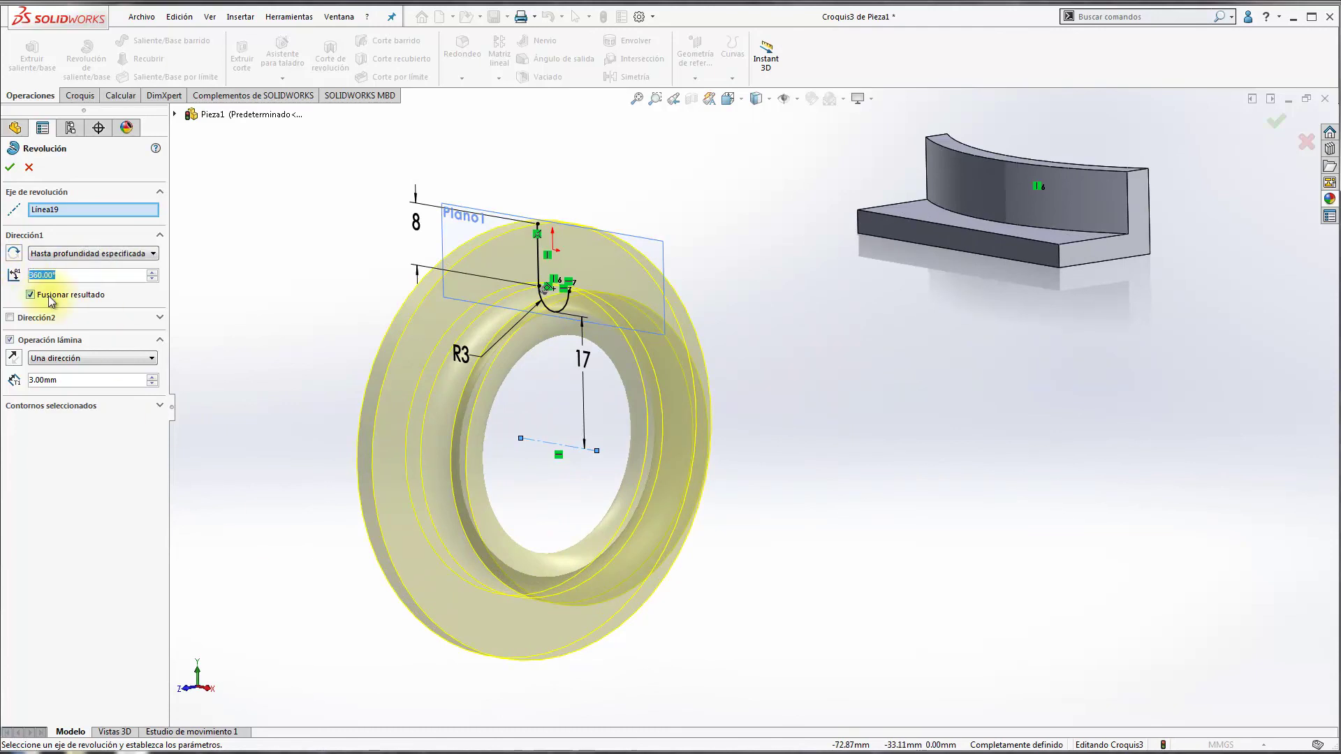
text(90)
key(Return)
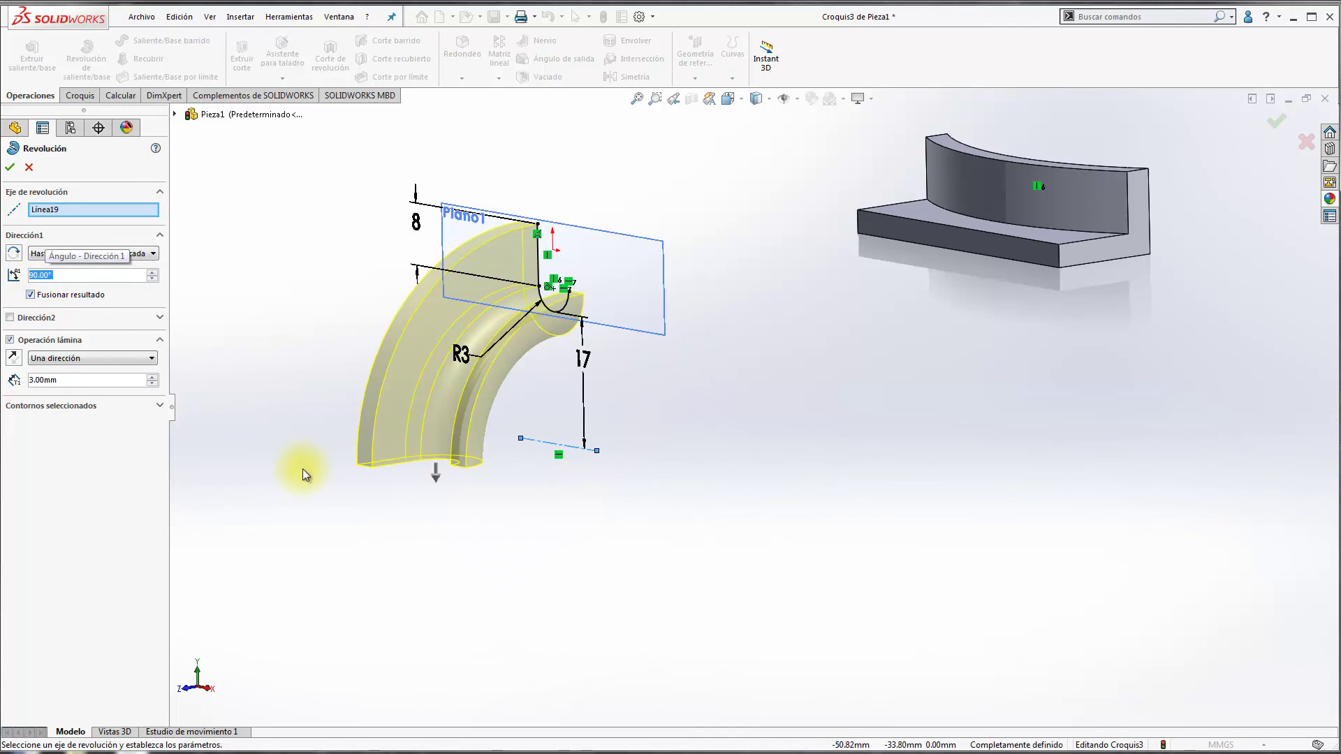
click(14, 256)
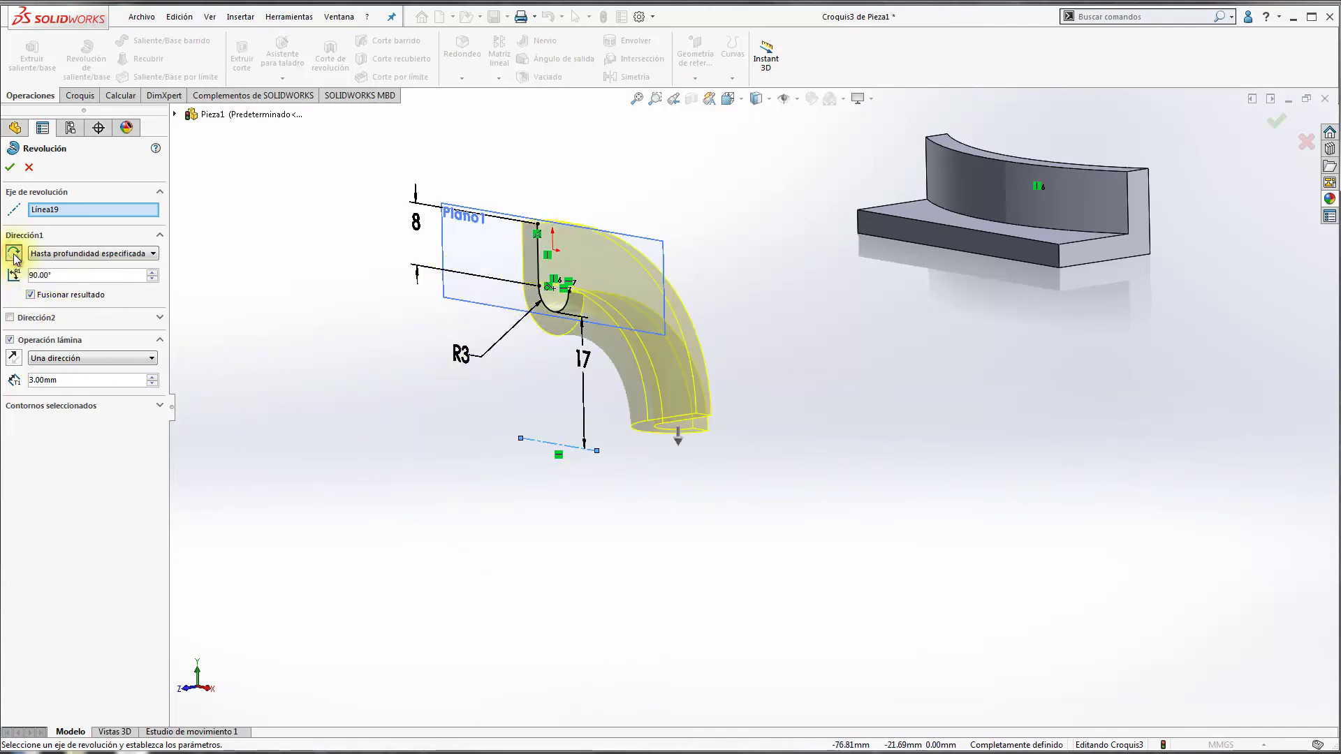
mouse_move(419, 383)
middle_down()
mouse_move(439, 403)
mouse_move(380, 389)
mouse_move(428, 433)
middle_up()
Finish the thin revolve and hide Plano1.
click(10, 169)
click(343, 379)
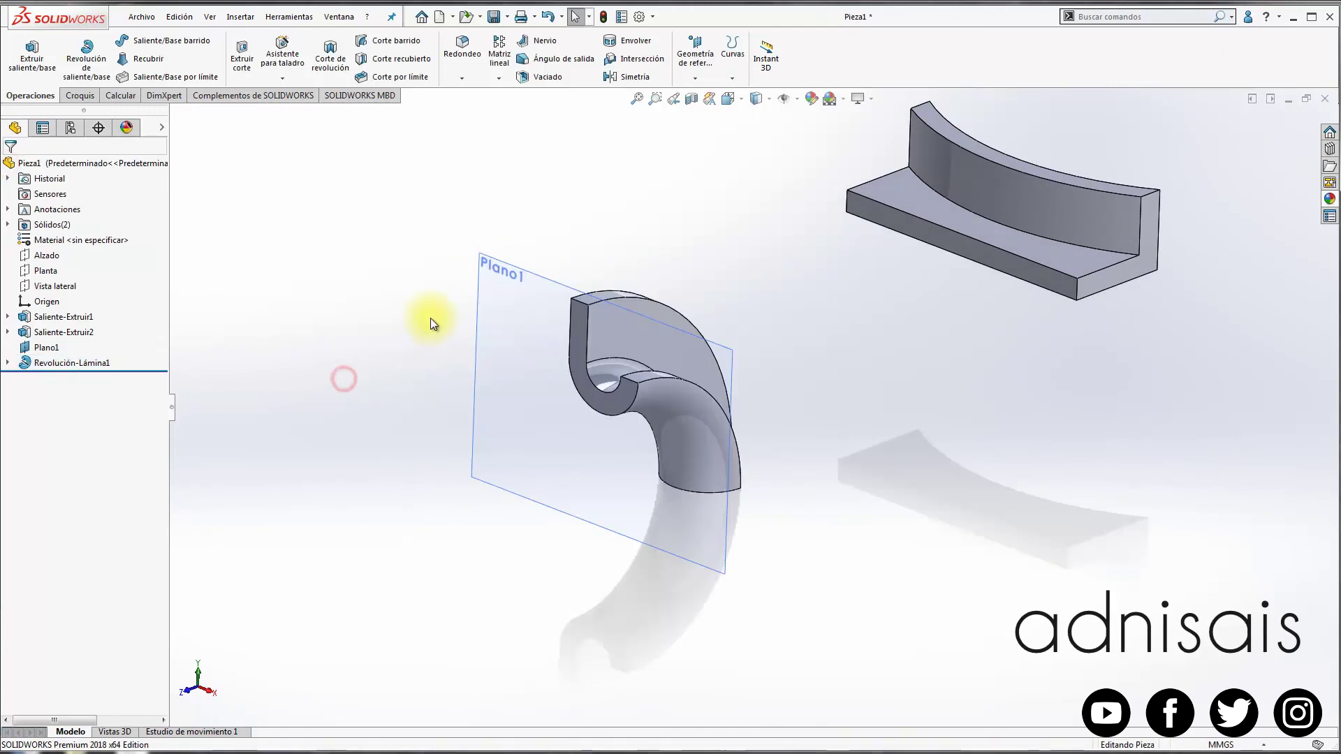
click(536, 280)
click(587, 234)
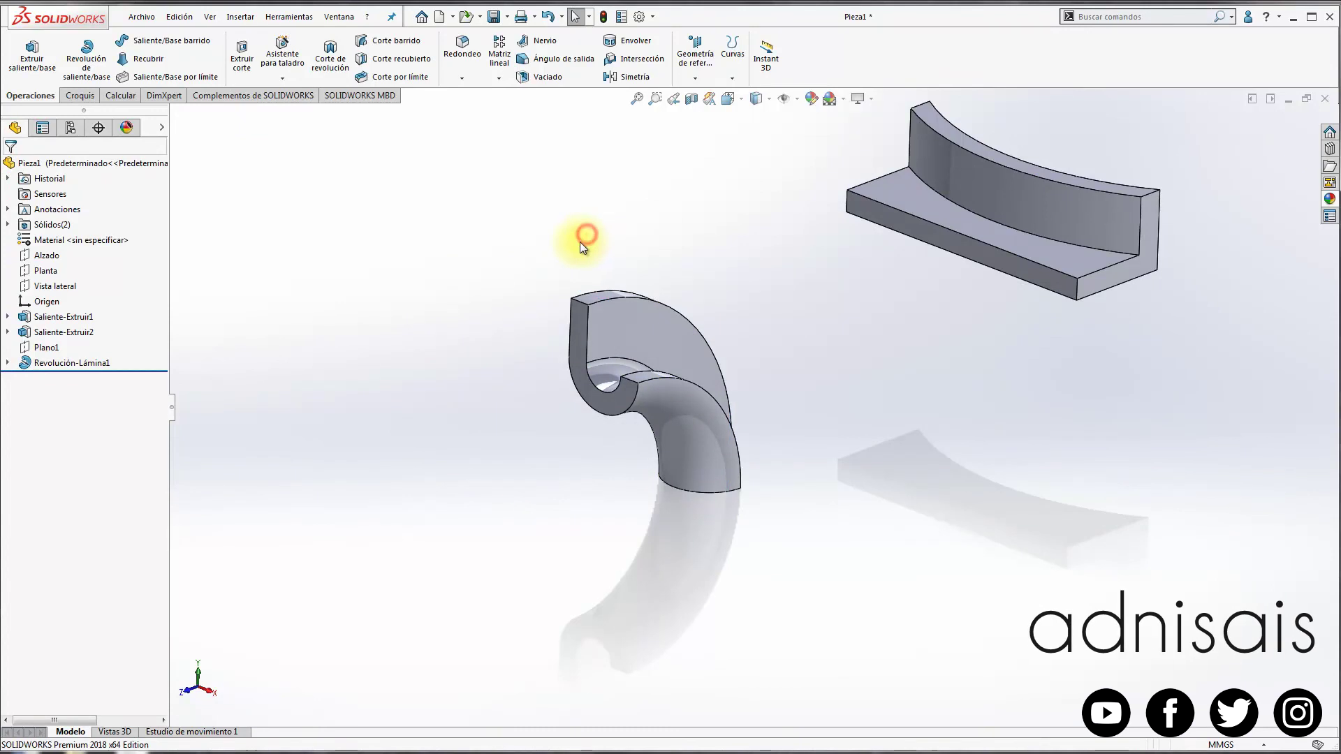
Inspect Sólidos(2), highlighting bodies Saliente-Extruir2 and Revolución-Lámina1 in turn.
click(7, 224)
click(66, 241)
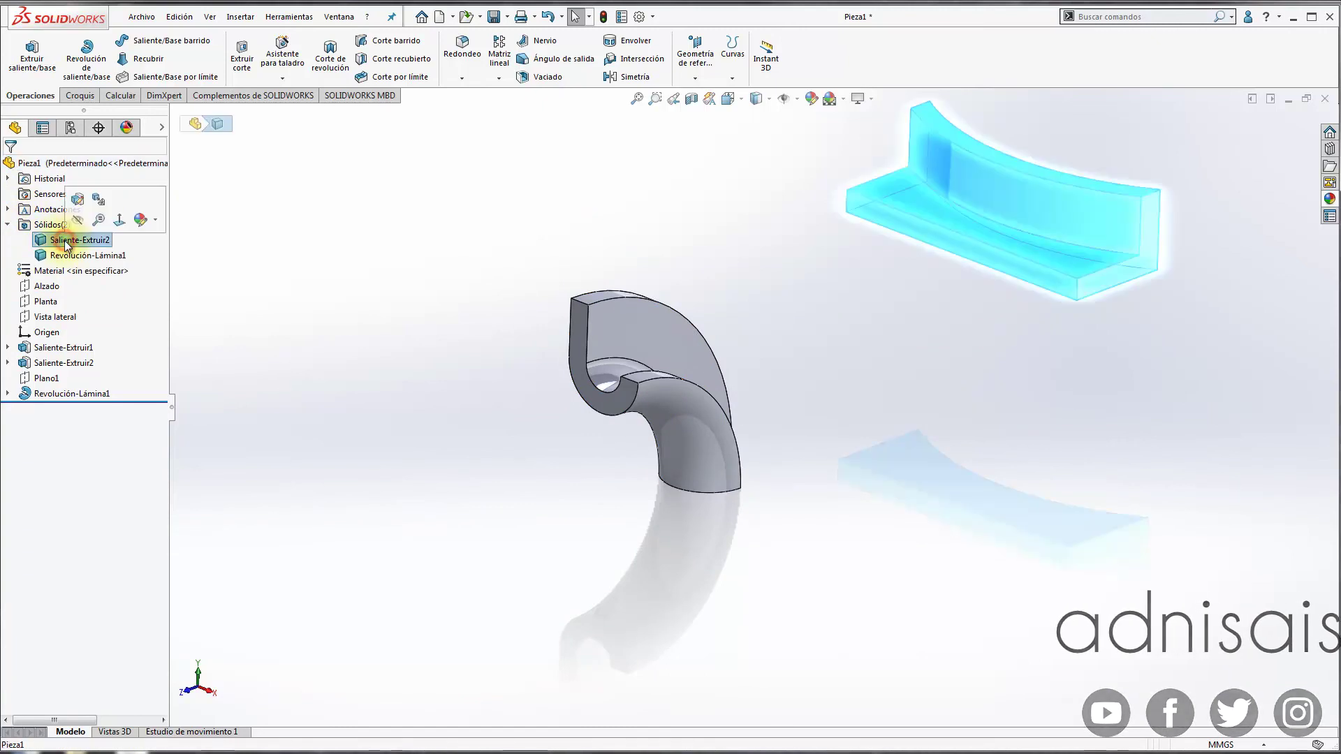
click(269, 263)
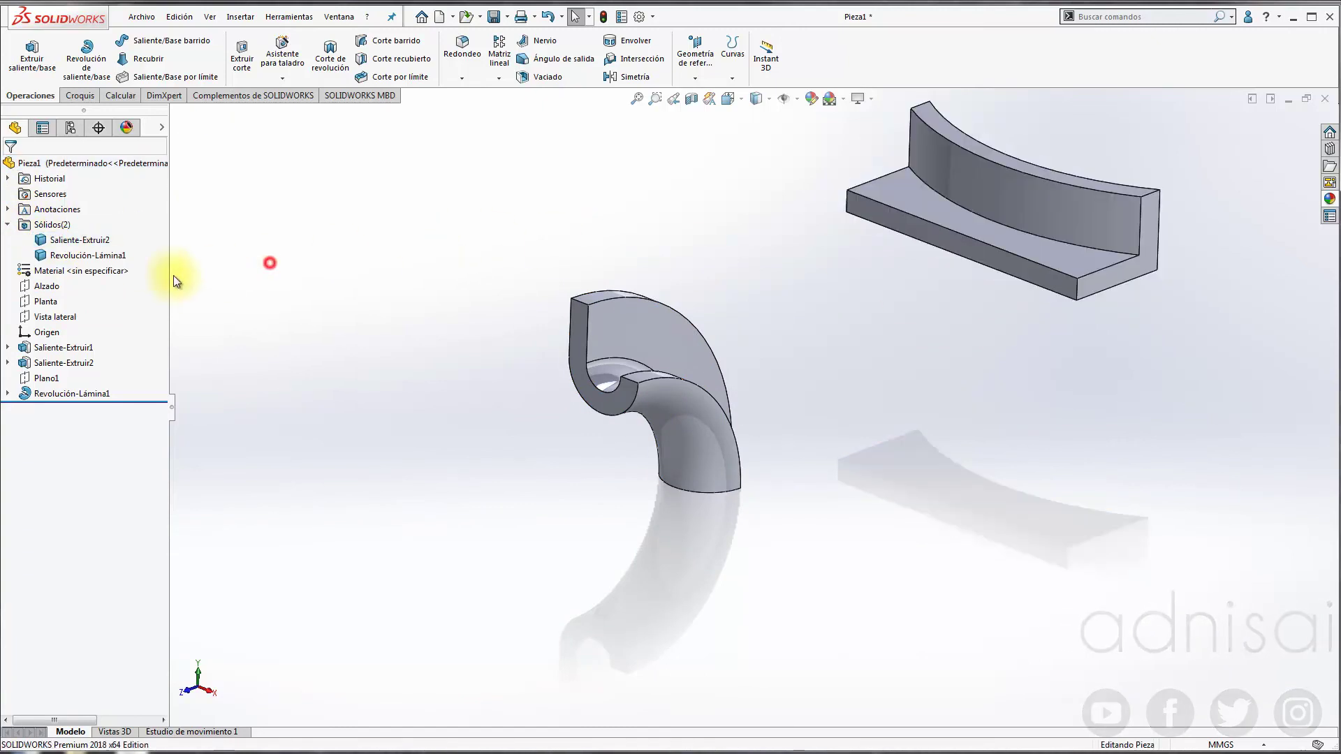
click(87, 256)
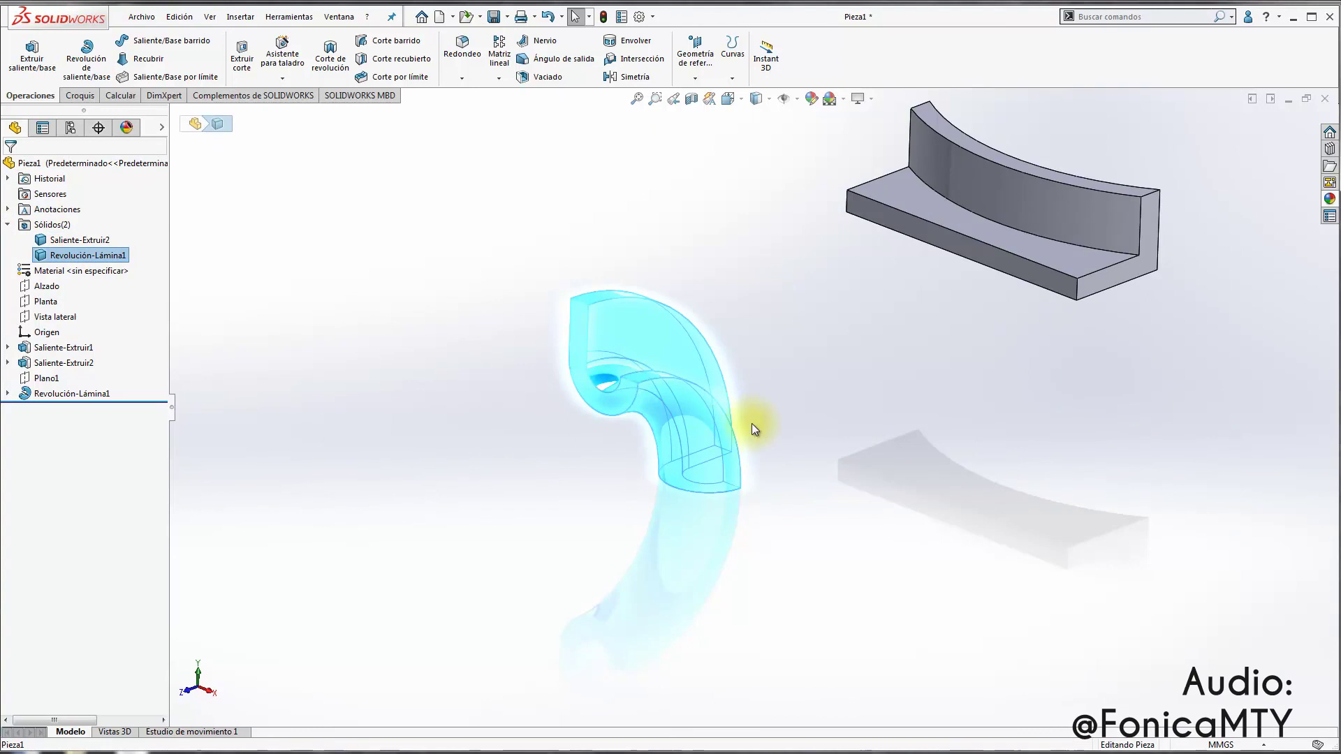
click(497, 307)
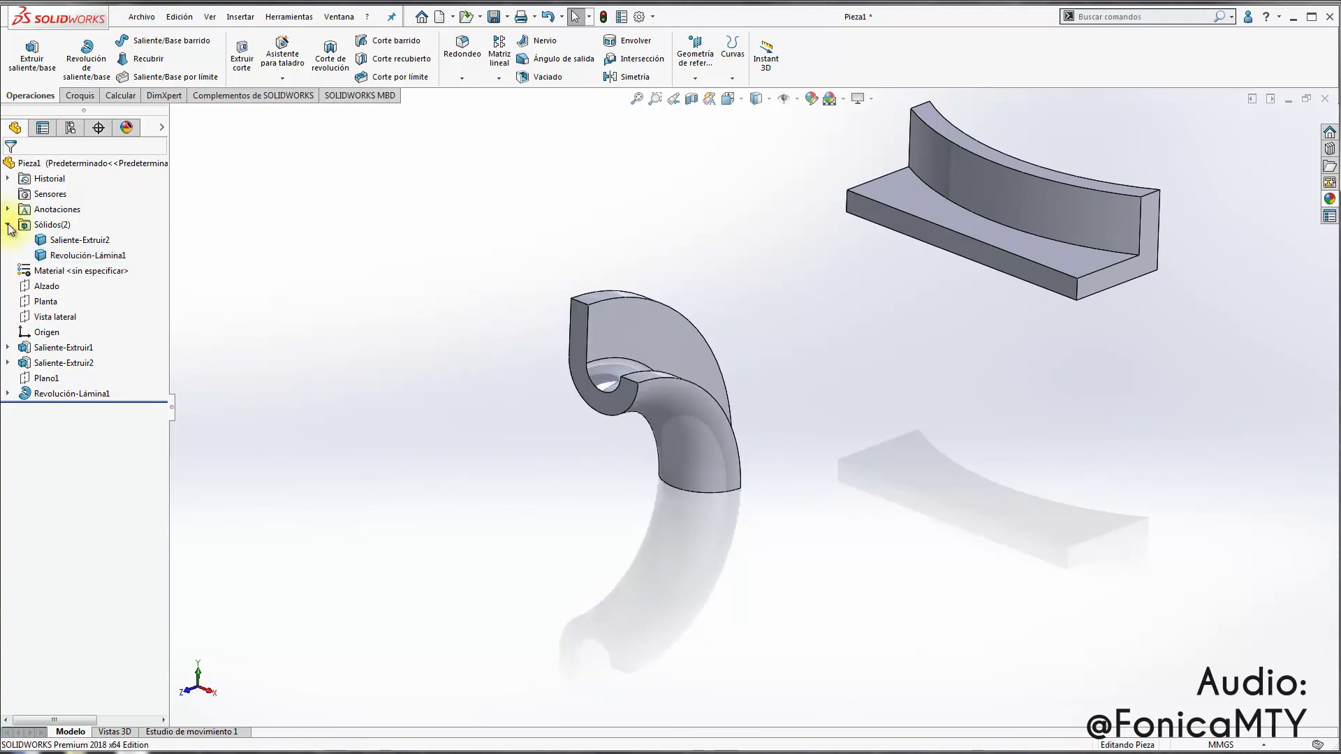
click(592, 323)
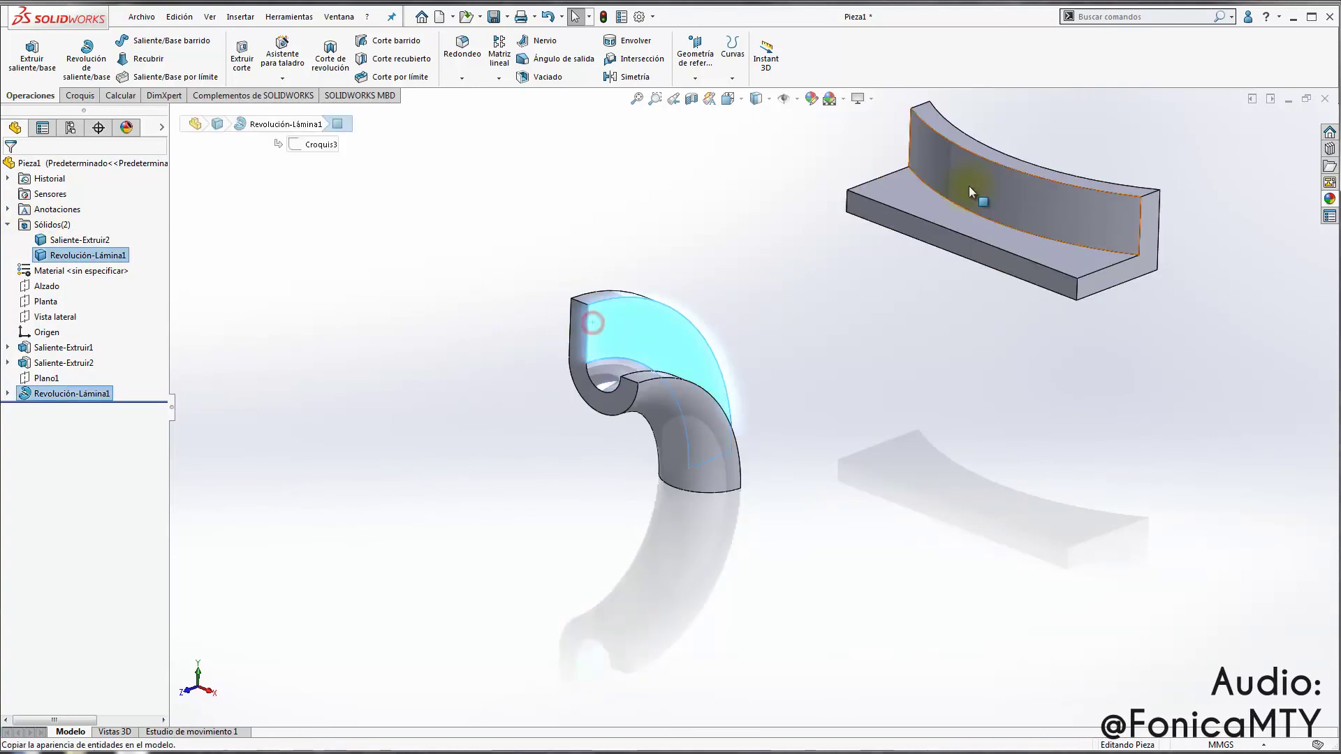
click(626, 249)
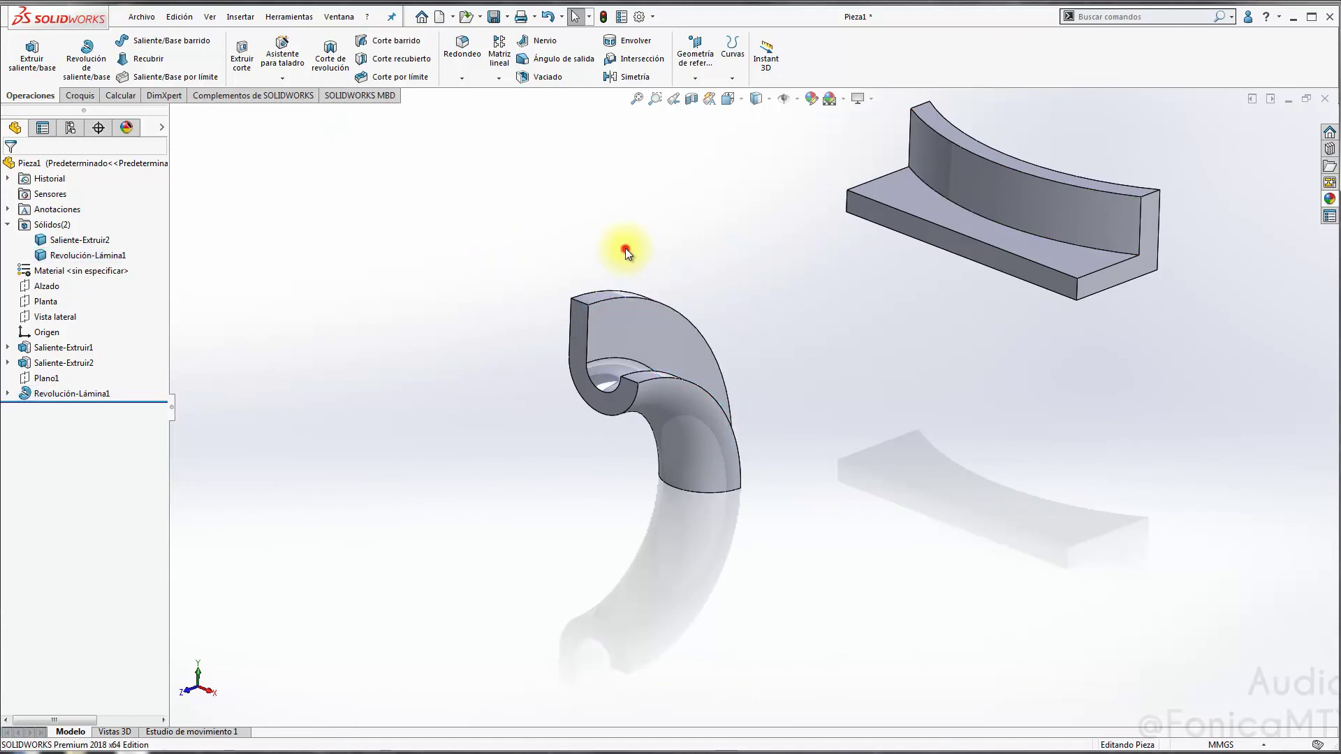